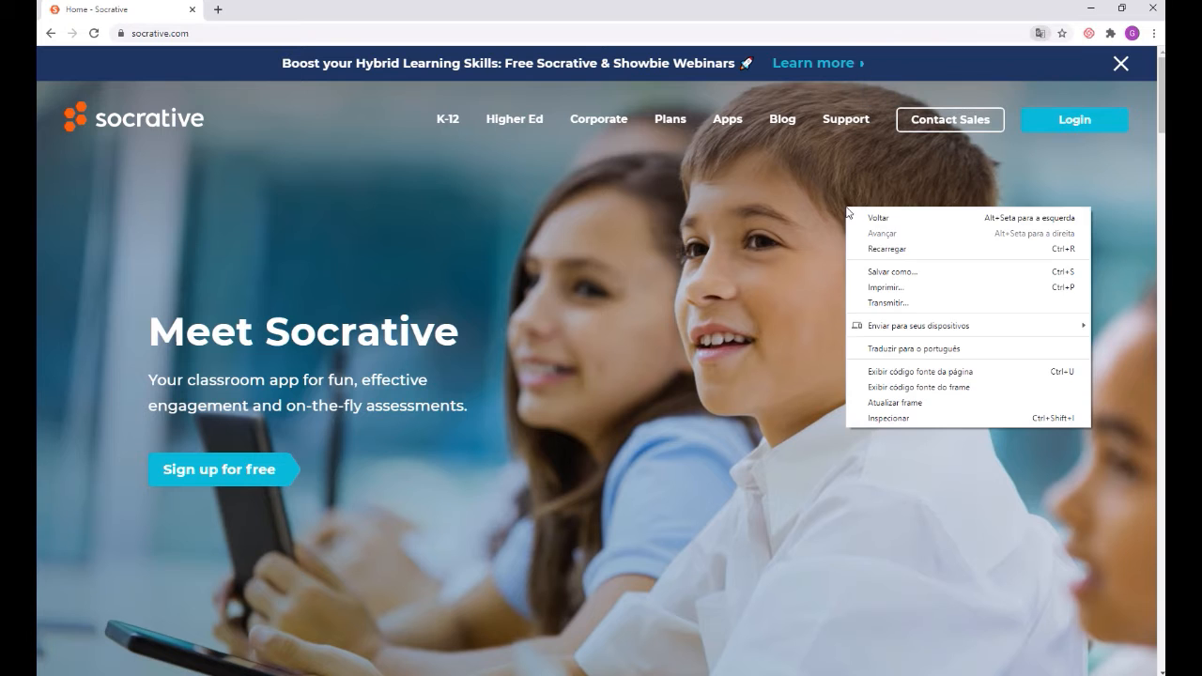
Step: Translate the Socrative home page into Portuguese and open the login dialog
left_click(974, 352)
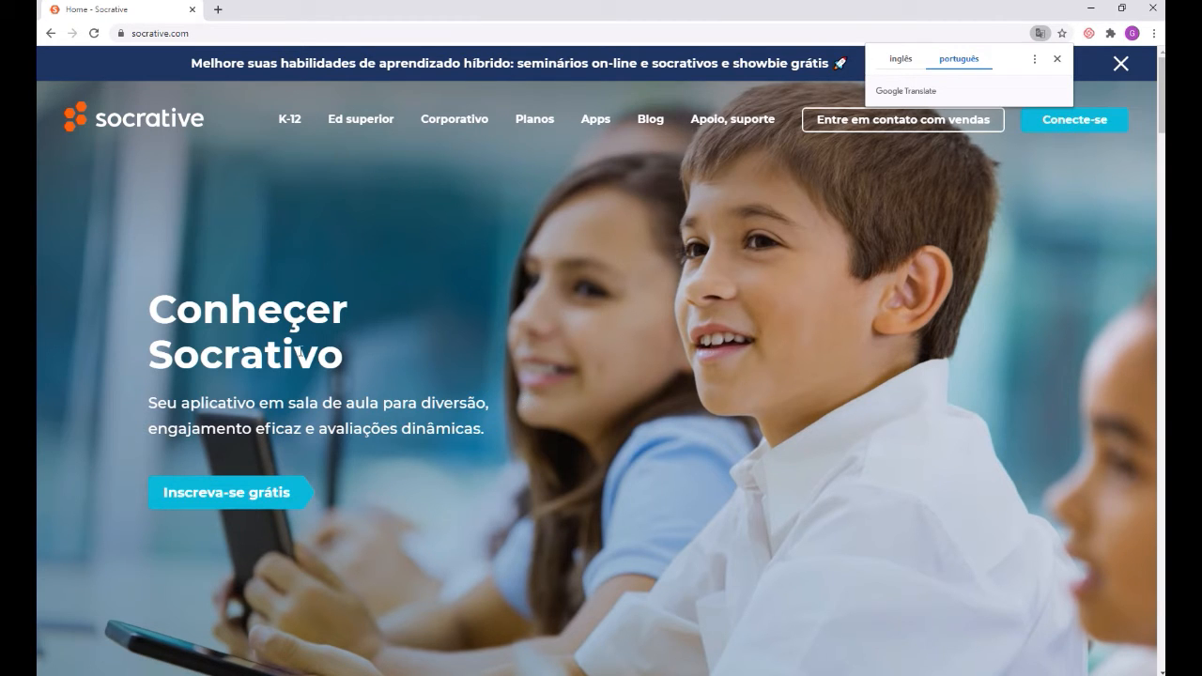
left_click(1058, 60)
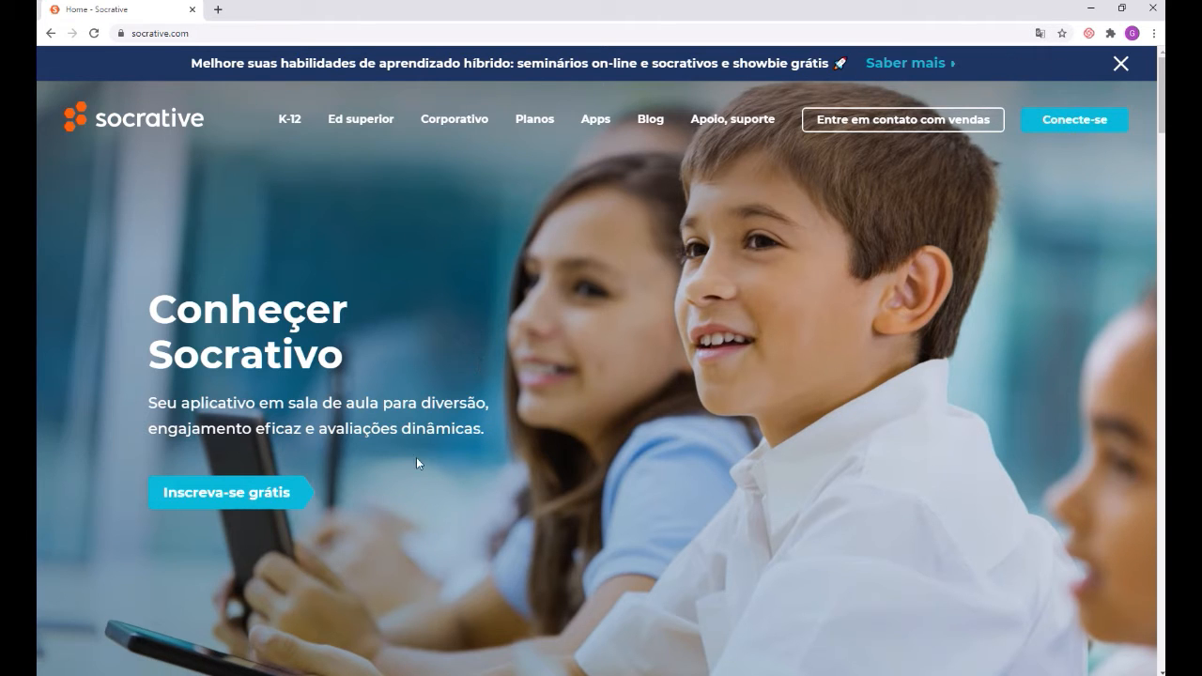
left_click(1096, 123)
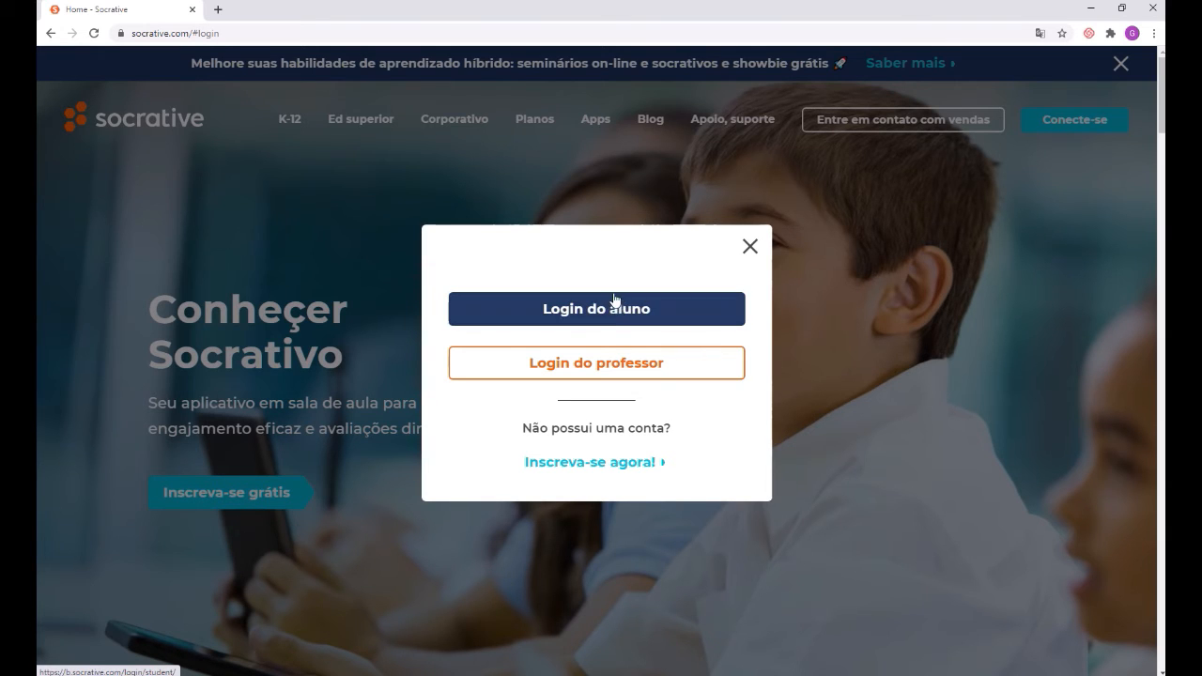
Step: Log in as a teacher and create a new quiz from scratch in the Quizzes list
left_click(670, 361)
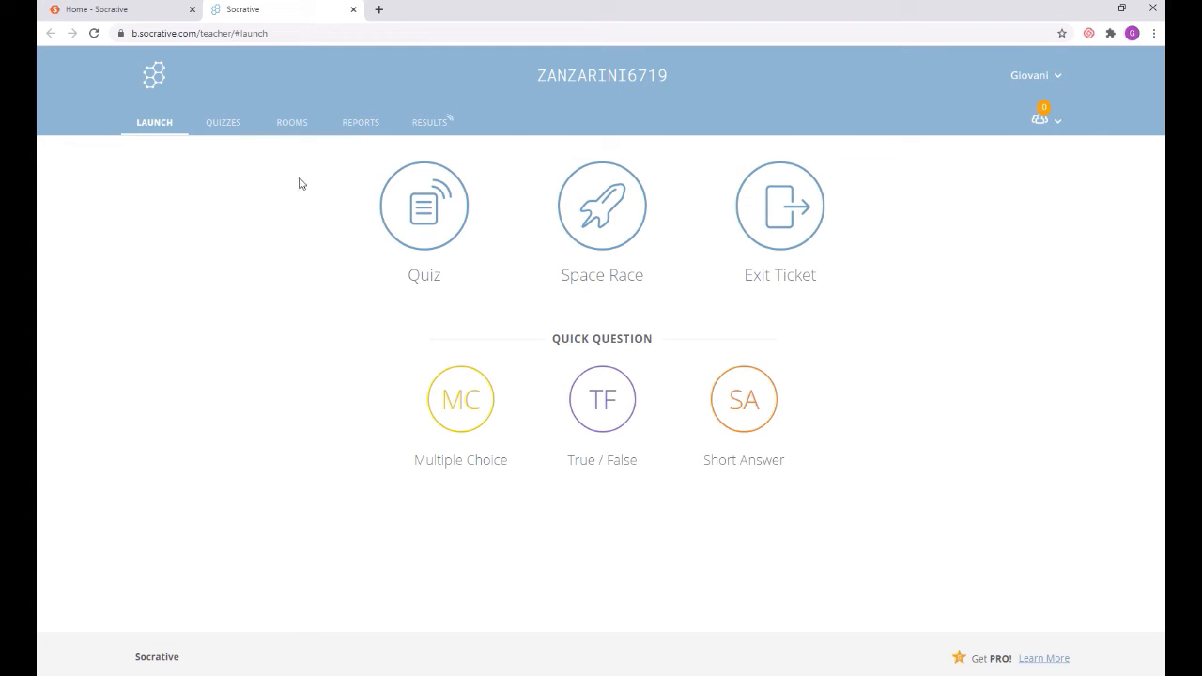
left_click(223, 126)
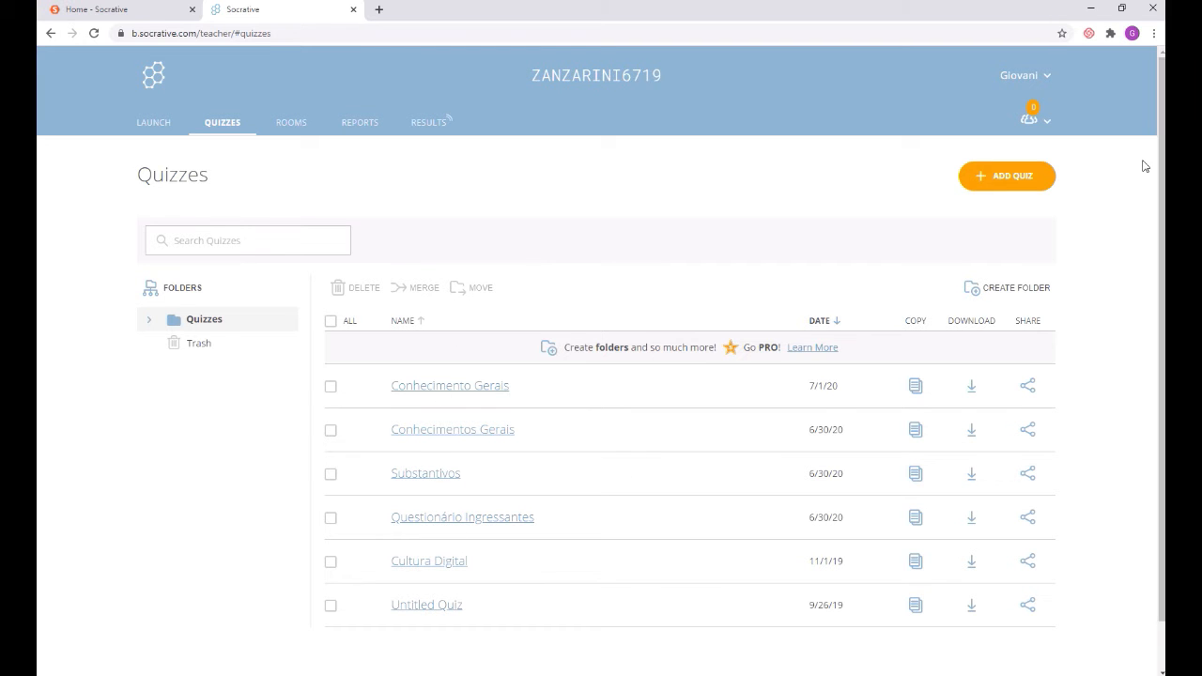
left_click(1003, 183)
left_click(997, 210)
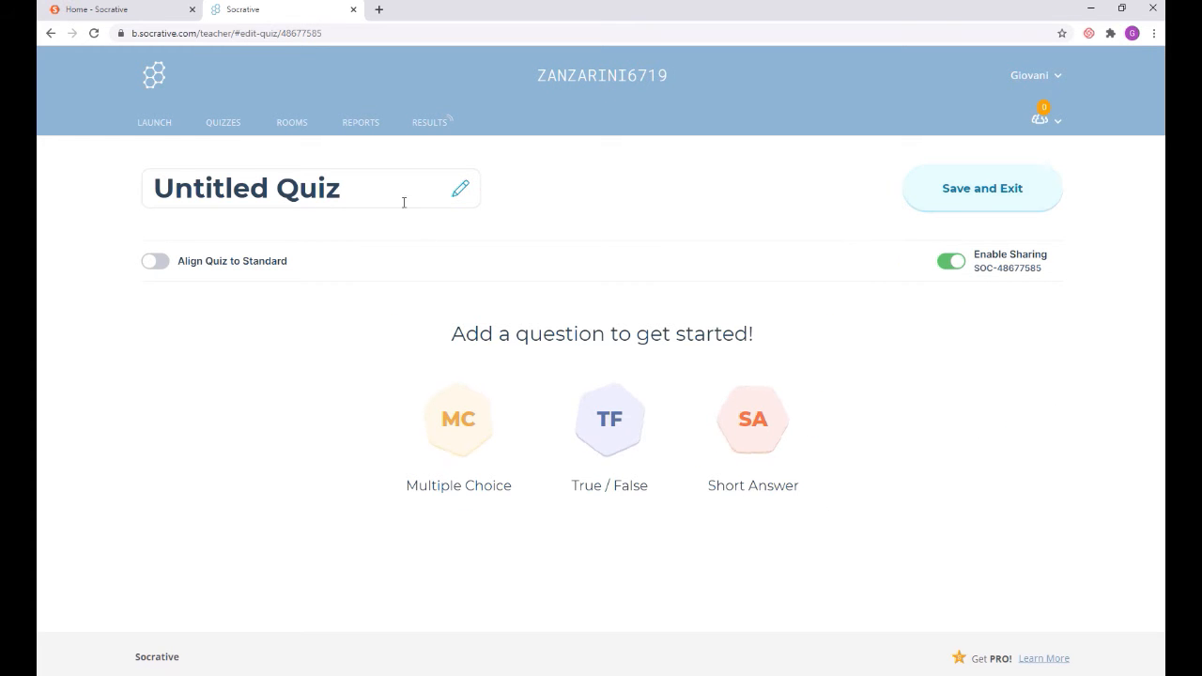
Step: Retitle the quiz 'Conhecimento gerais 3' and add a multiple-choice question
left_click(396, 186)
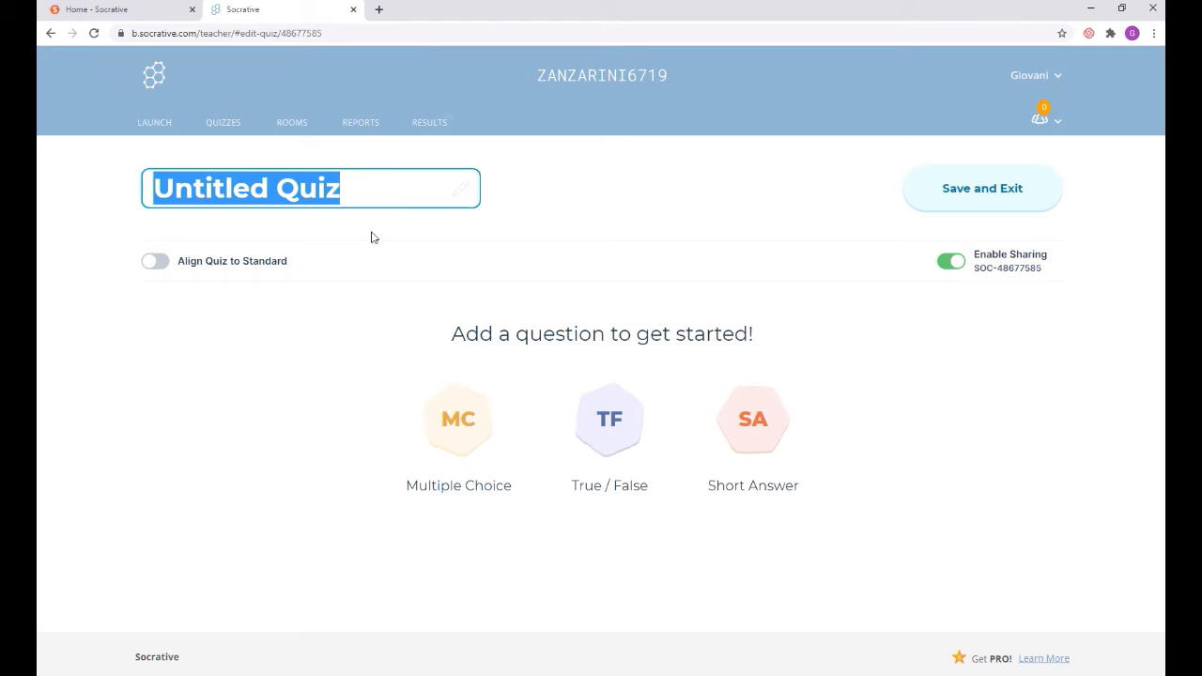
type("Conheic")
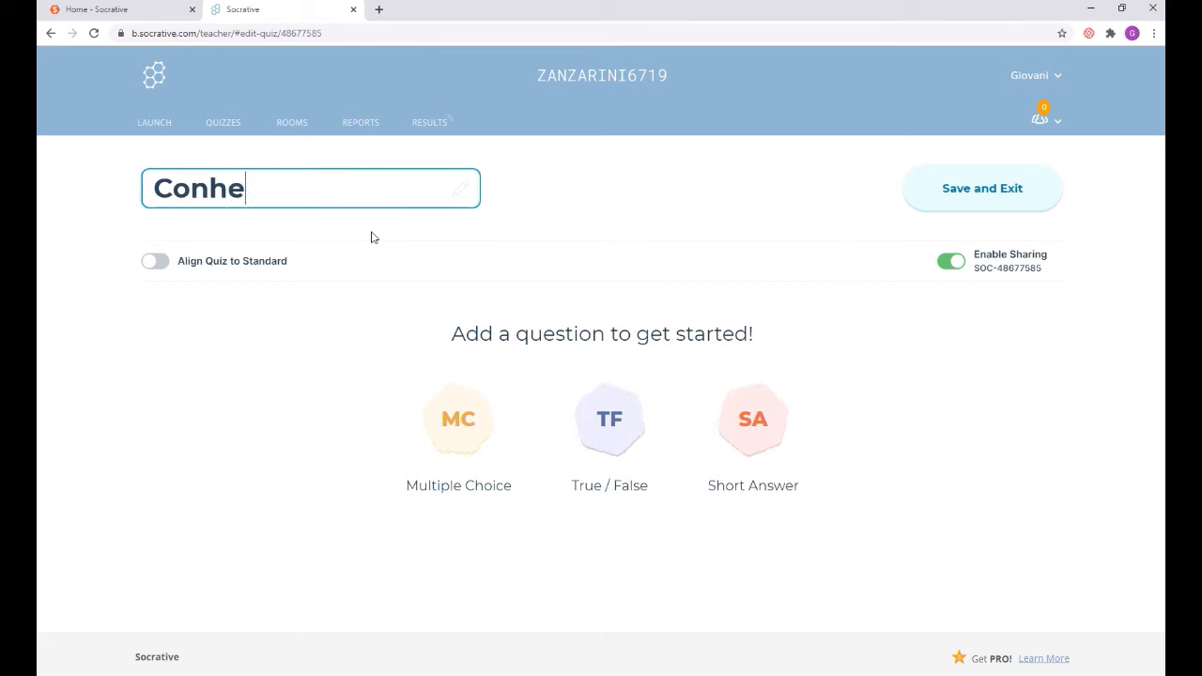
key("BackSpace")
key("BackSpace")
type("ci")
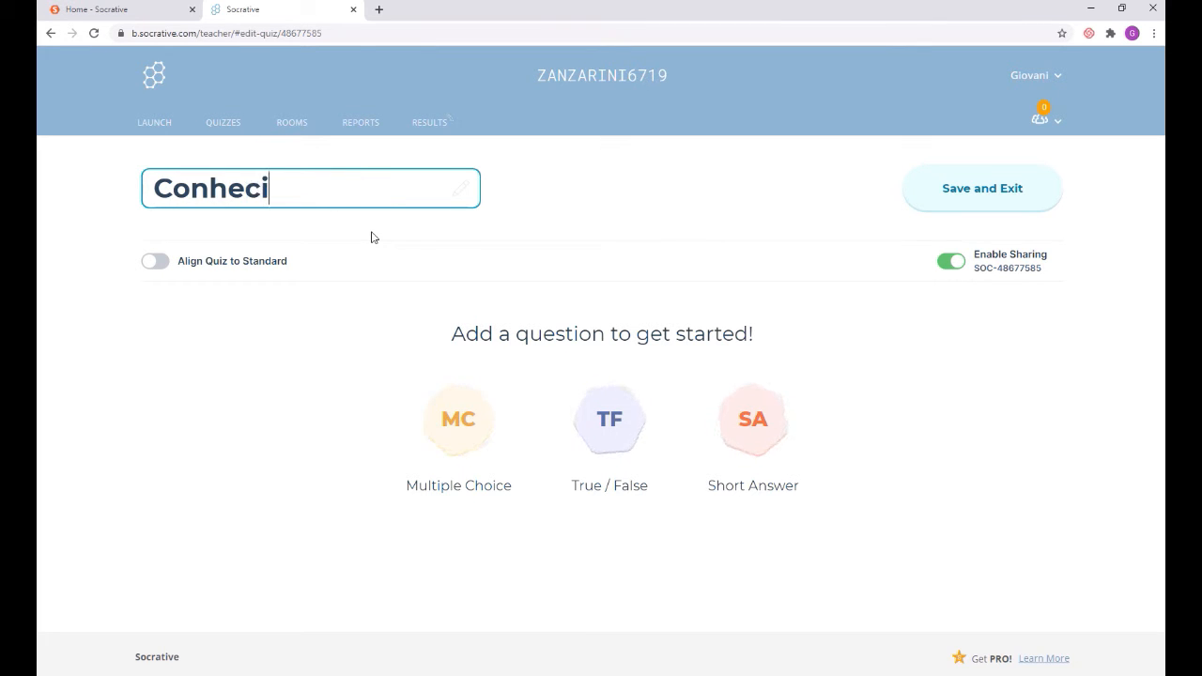
type("mento gerais")
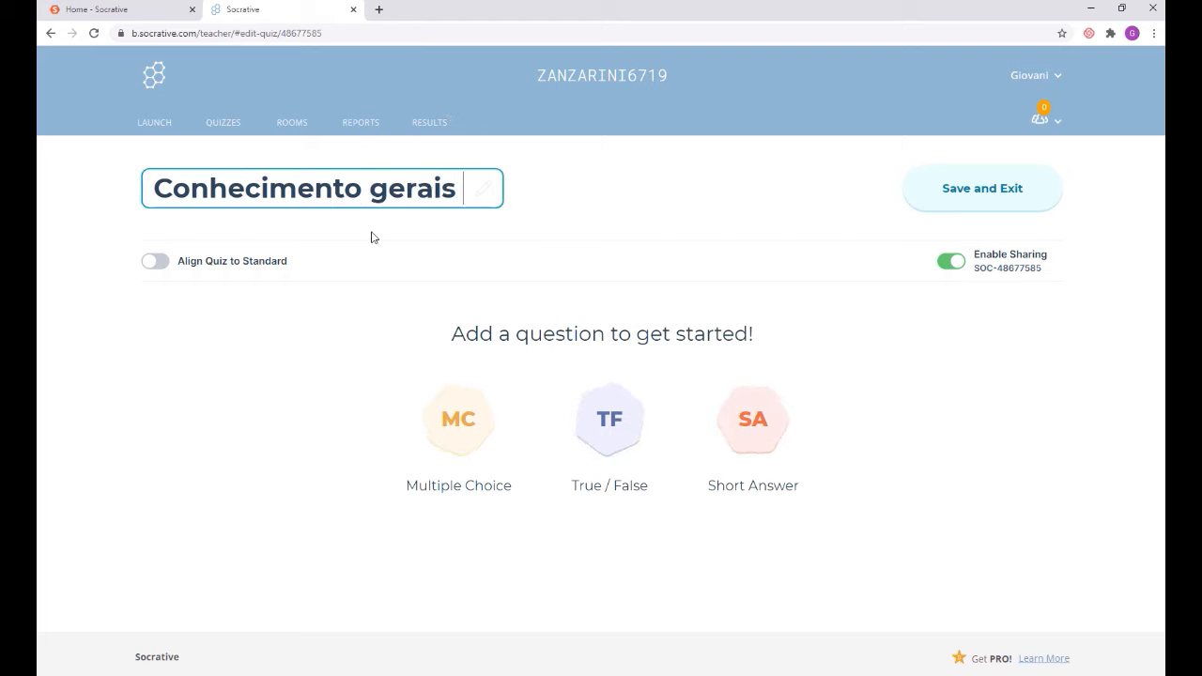
type(" 3")
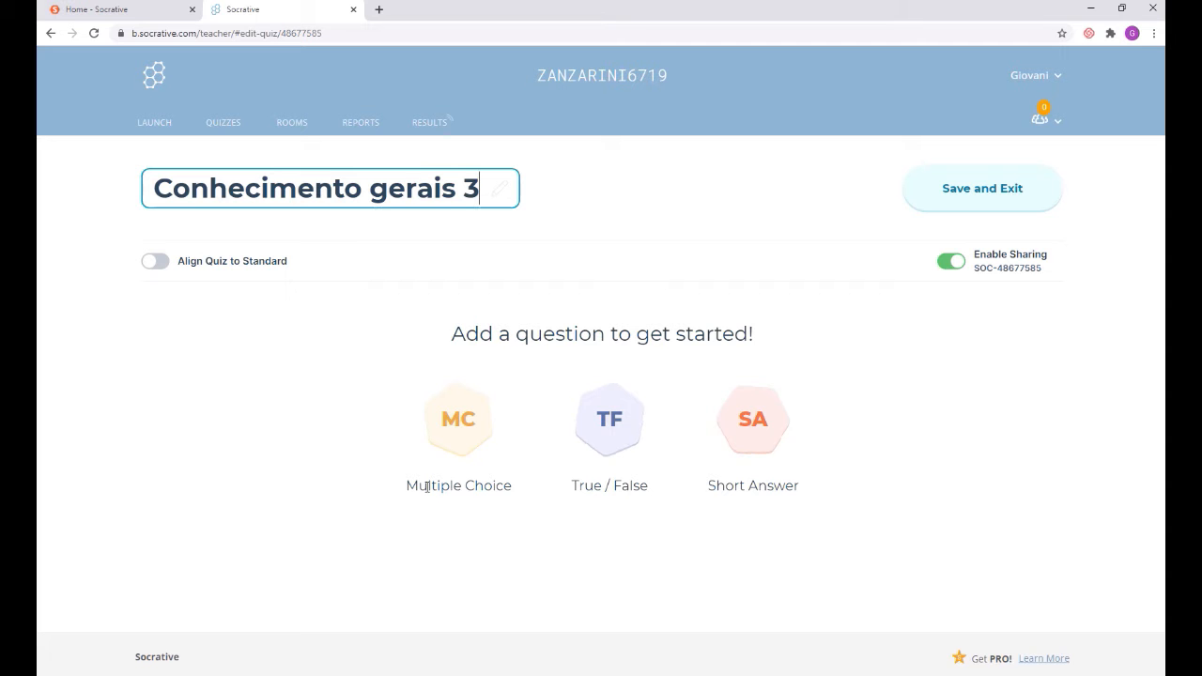
left_click(460, 432)
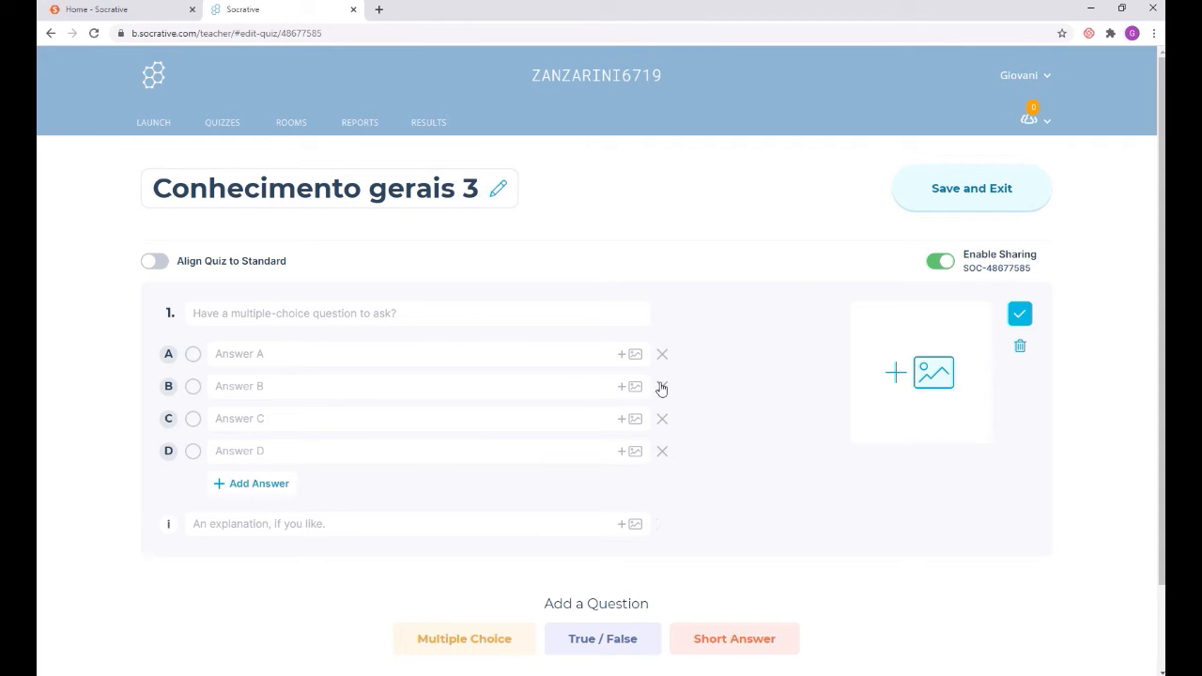
Step: Write 'Qual é o coletivo de cães?' with answers Matilha, Rebanho, Alcateia, Manada, marking Matilha correct
left_click(464, 315)
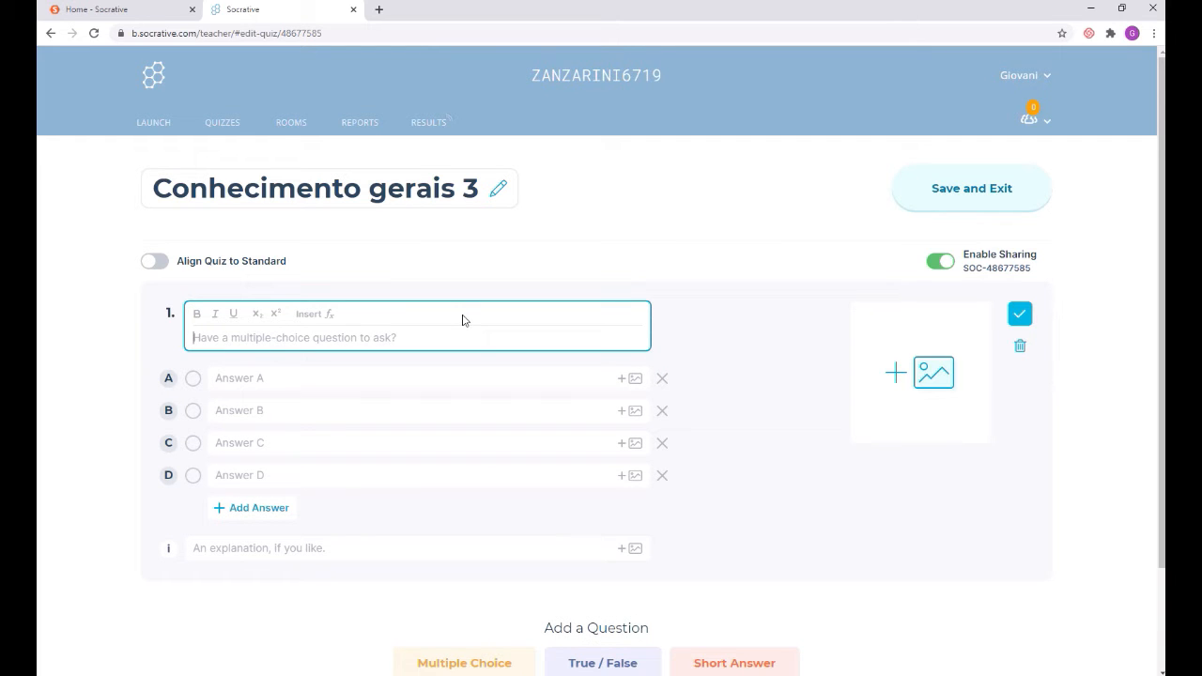
type("Qual")
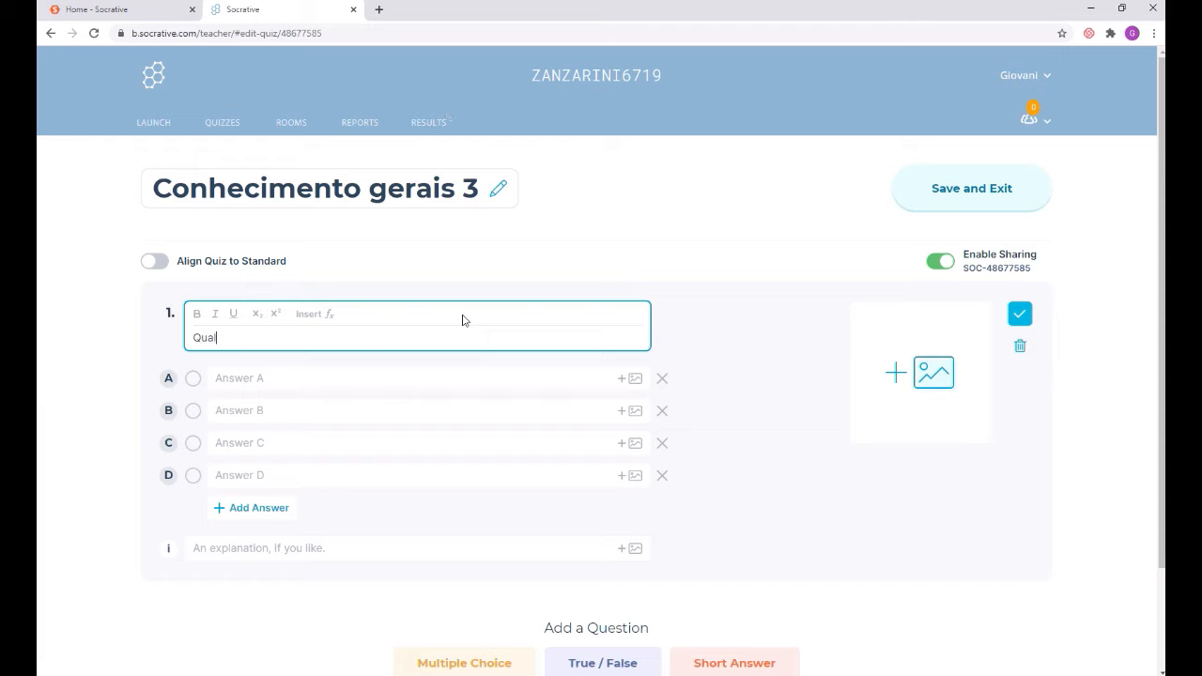
type(" é o coletivo de cães?")
left_click(230, 378)
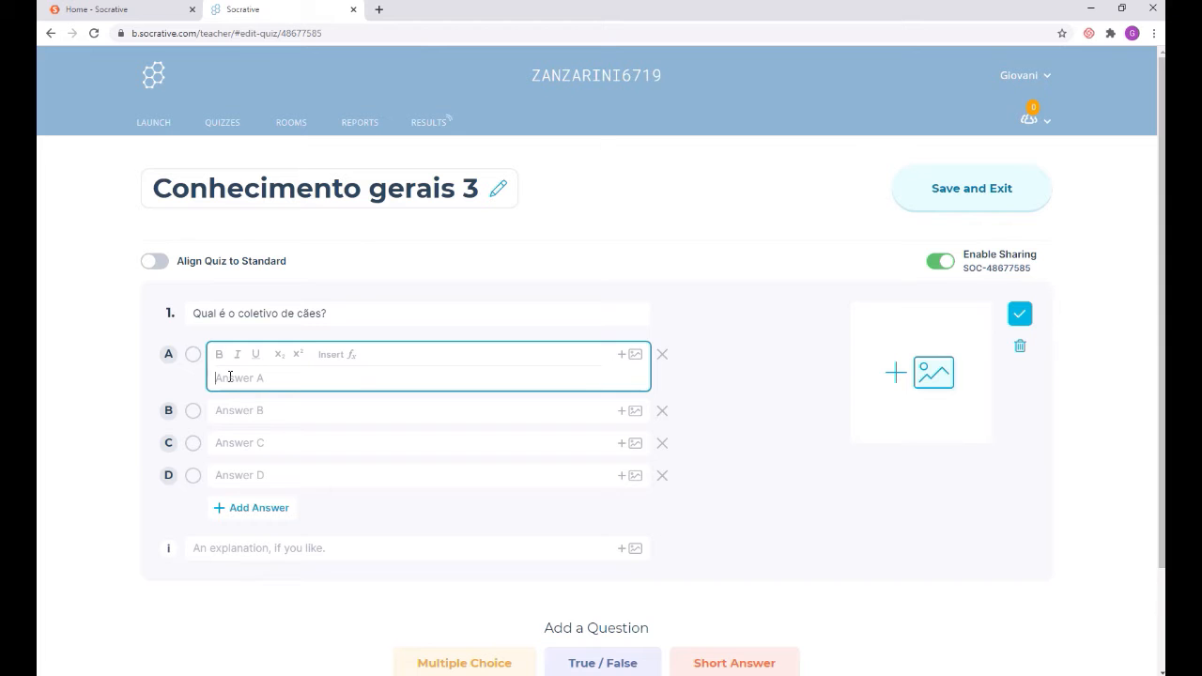
type("Matilha")
left_click(239, 410)
type("Rebanho")
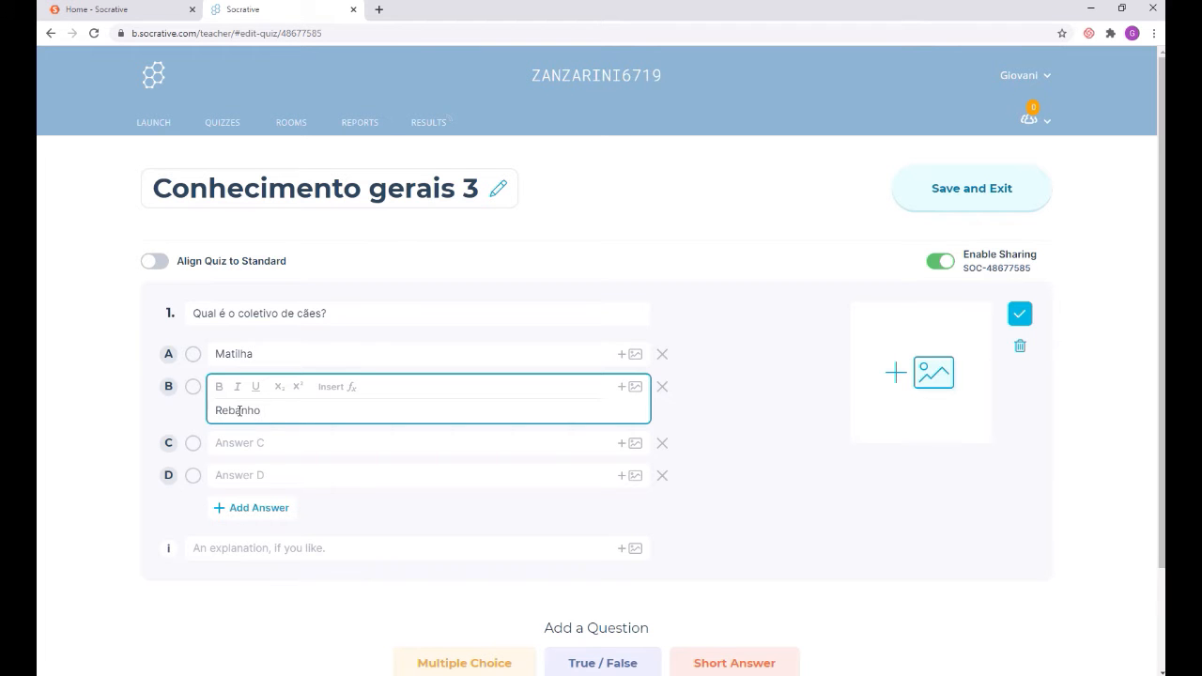
left_click(240, 445)
type("Alcateia")
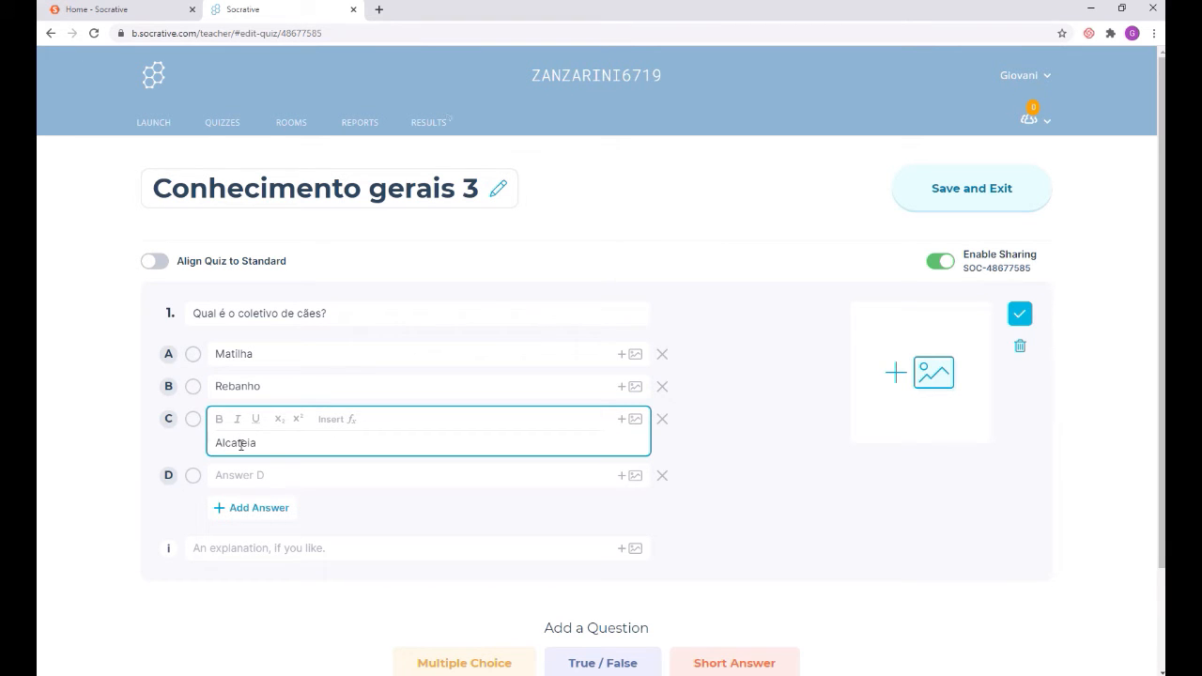
left_click(243, 477)
type("Manada")
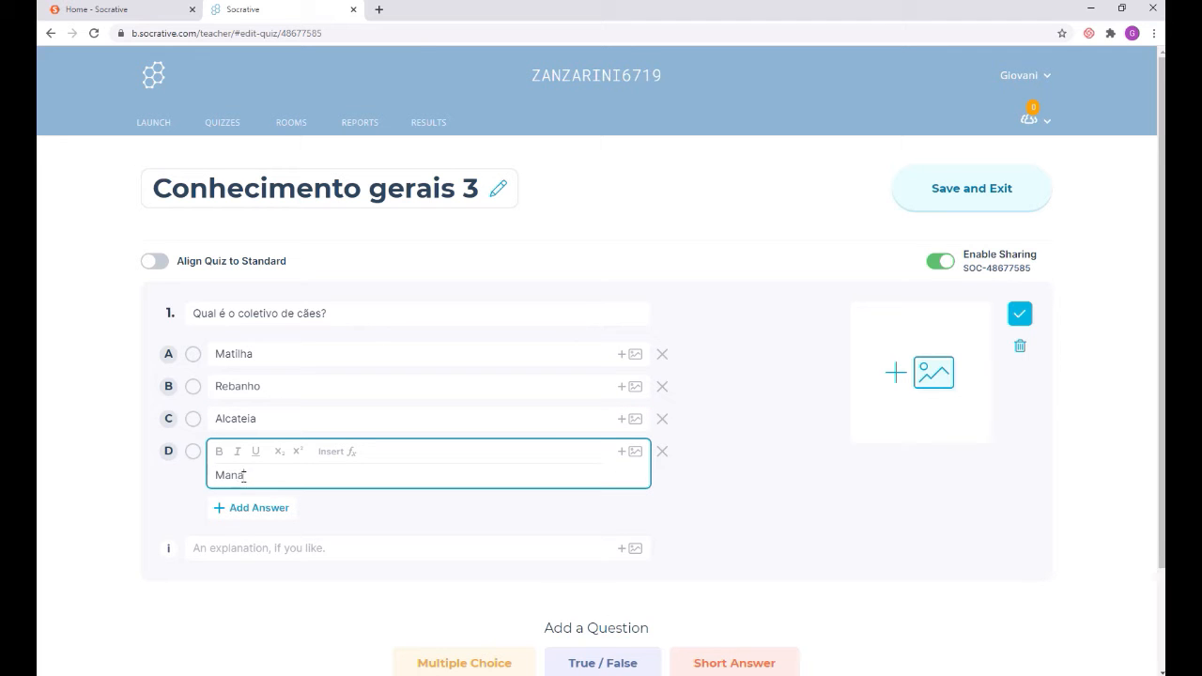
left_click(793, 410)
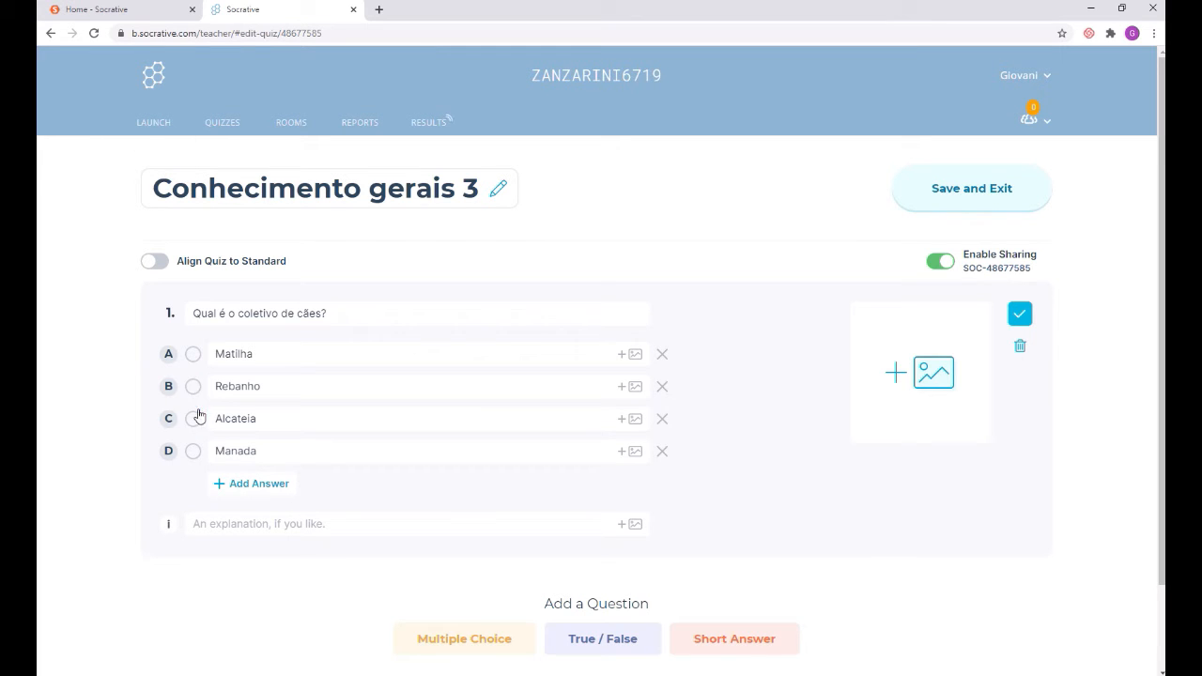
left_click(193, 355)
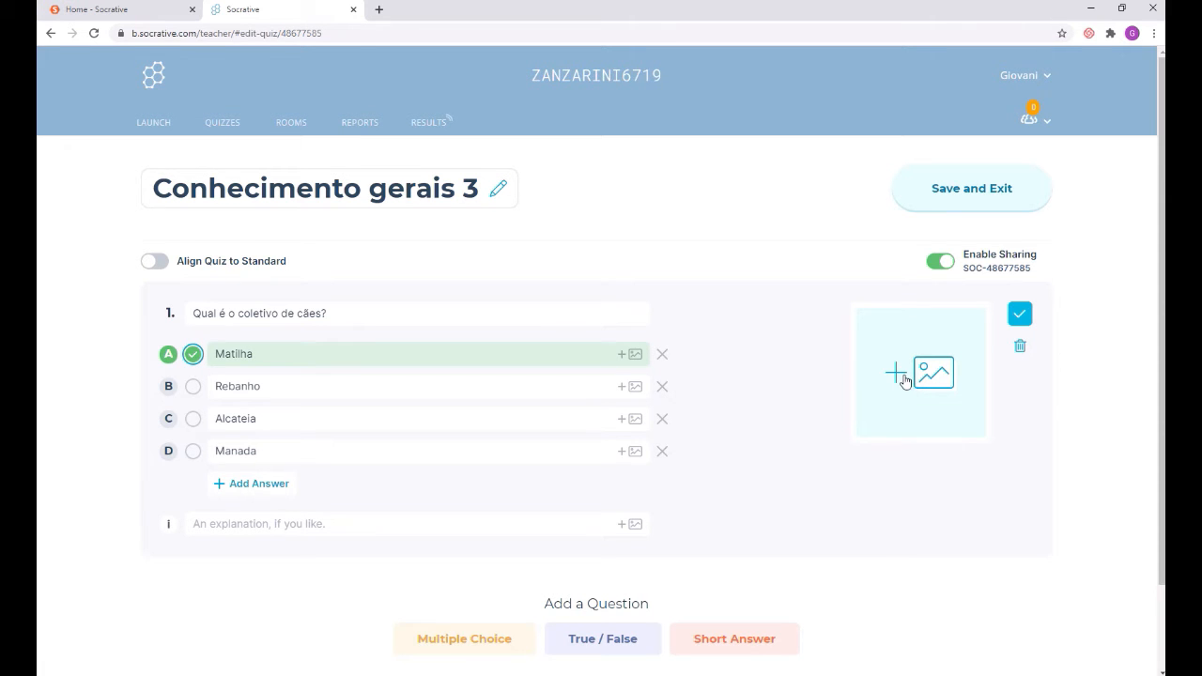
Step: Attach the 'interrogação' image to question 1, replacing the 'matilha' picture tried first
left_click(942, 373)
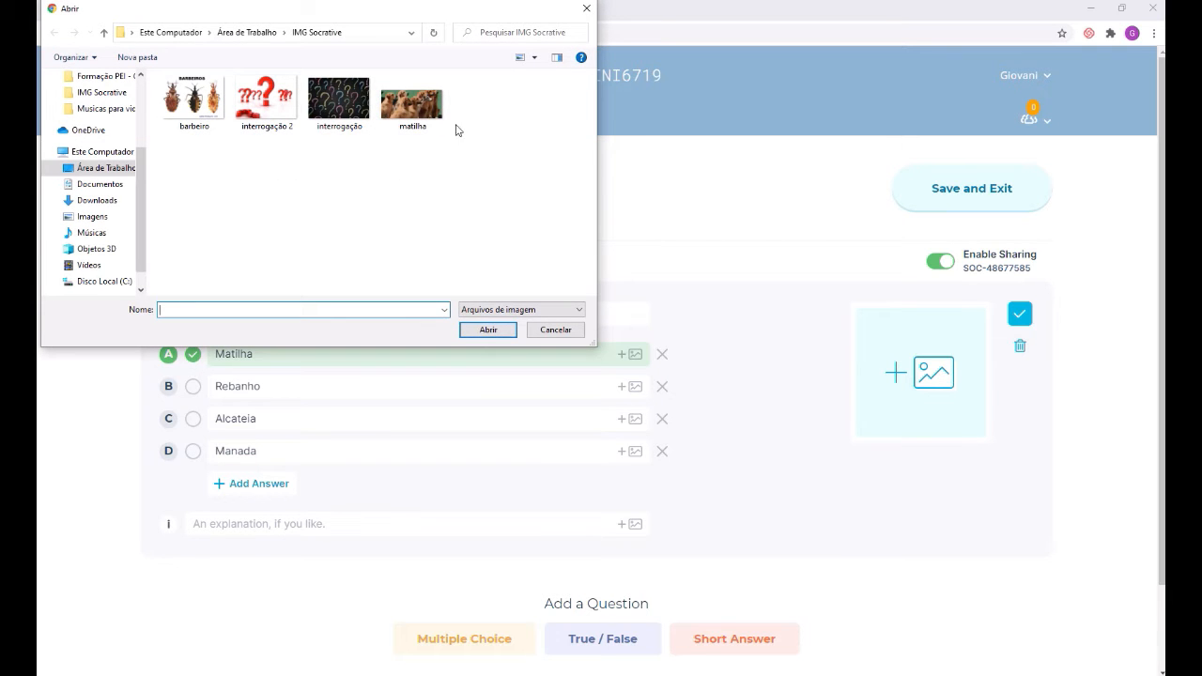
left_click(425, 108)
left_click(490, 335)
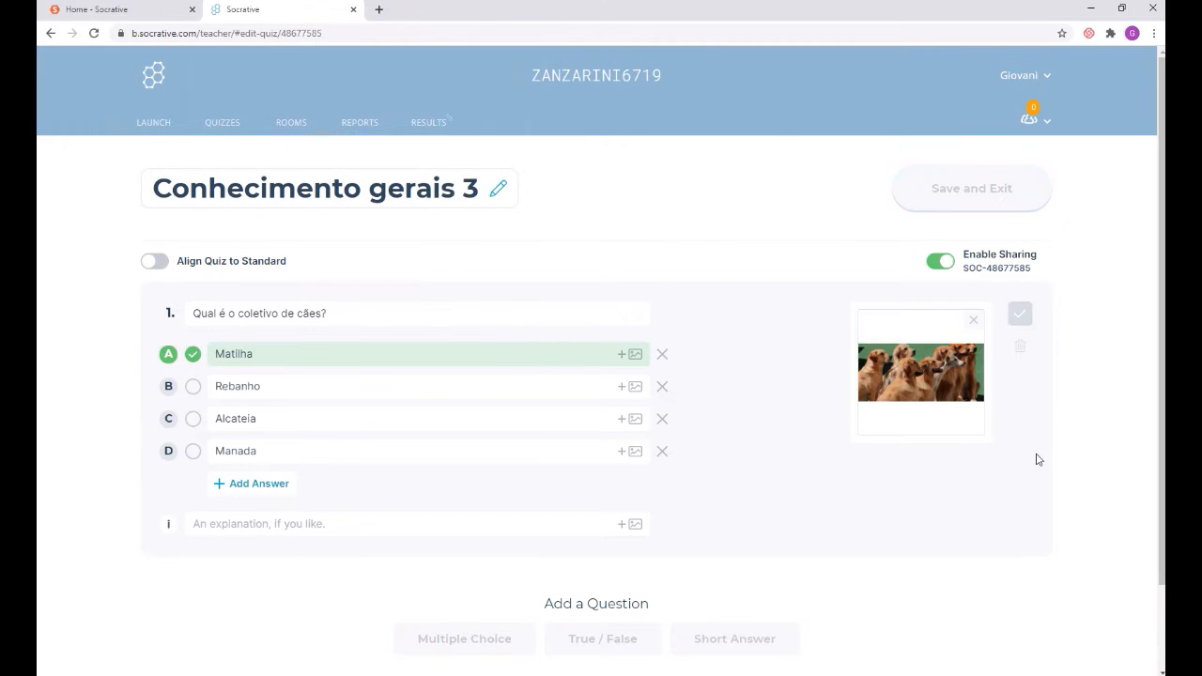
left_click(972, 321)
left_click(936, 385)
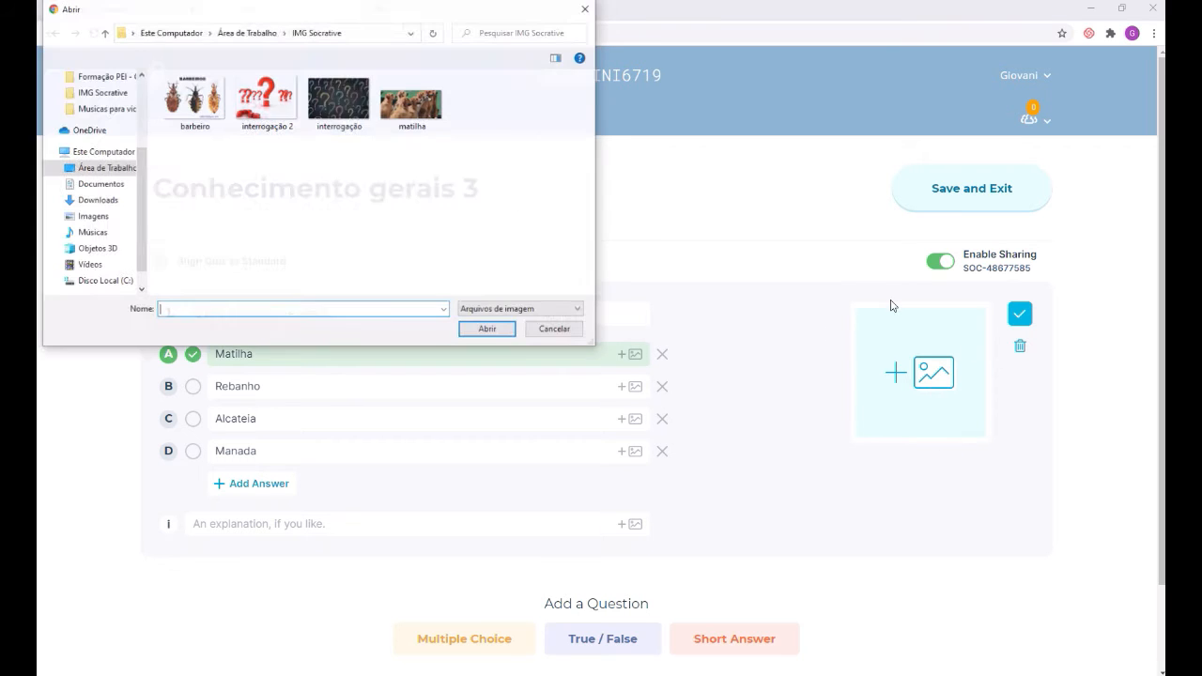
left_click(339, 103)
left_click(468, 331)
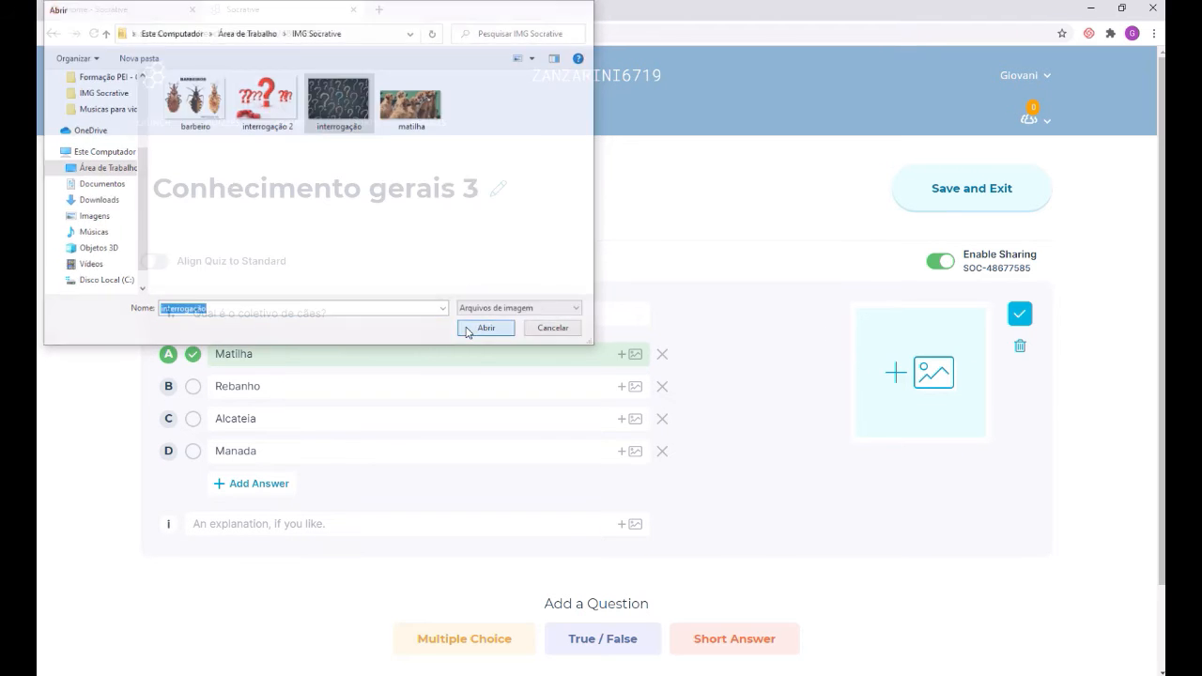
scroll(943, 489, "down", 1)
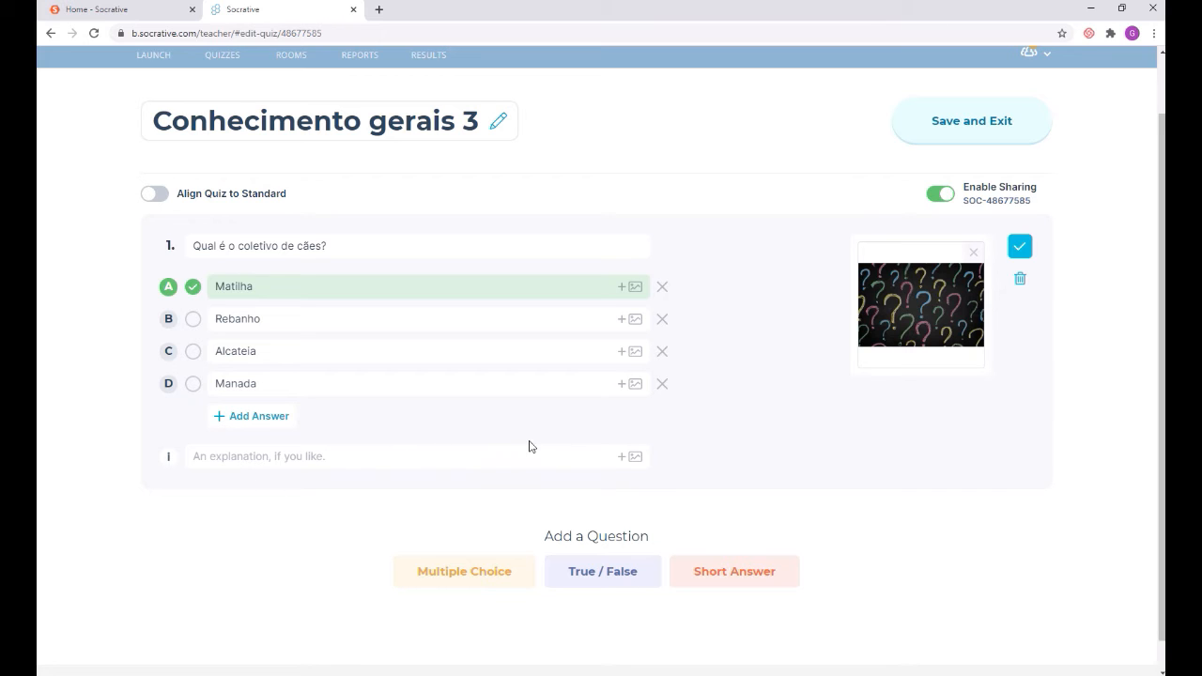
Step: Enter the explanation 'As matilhas são os agrupamentos de cães.' for question 1
left_click(212, 458)
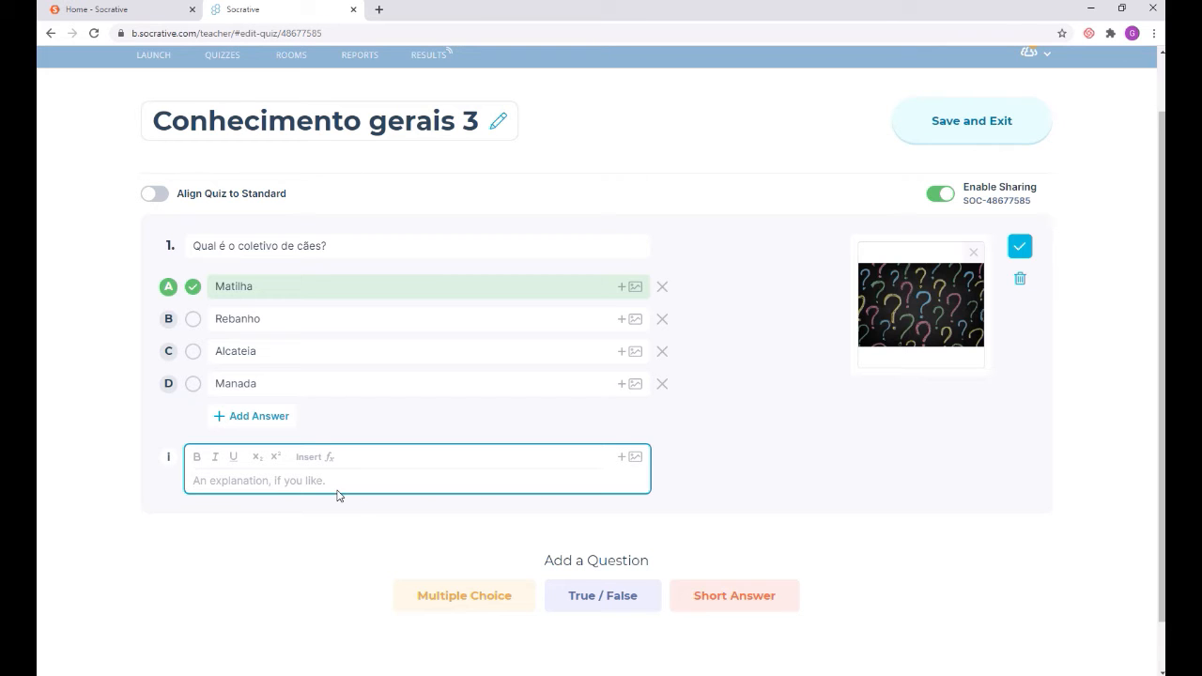
type("AS")
key("BackSpace")
type("As ma")
type("tilhas são ")
type("o coletivo de")
key("BackSpace")
key("BackSpace")
key("BackSpace")
key("BackSpace")
key("BackSpace")
key("BackSpace")
key("BackSpace")
key("BackSpace")
key("BackSpace")
key("BackSpace")
key("BackSpace")
key("BackSpace")
key("BackSpace")
key("BackSpace")
type("s agrupamento")
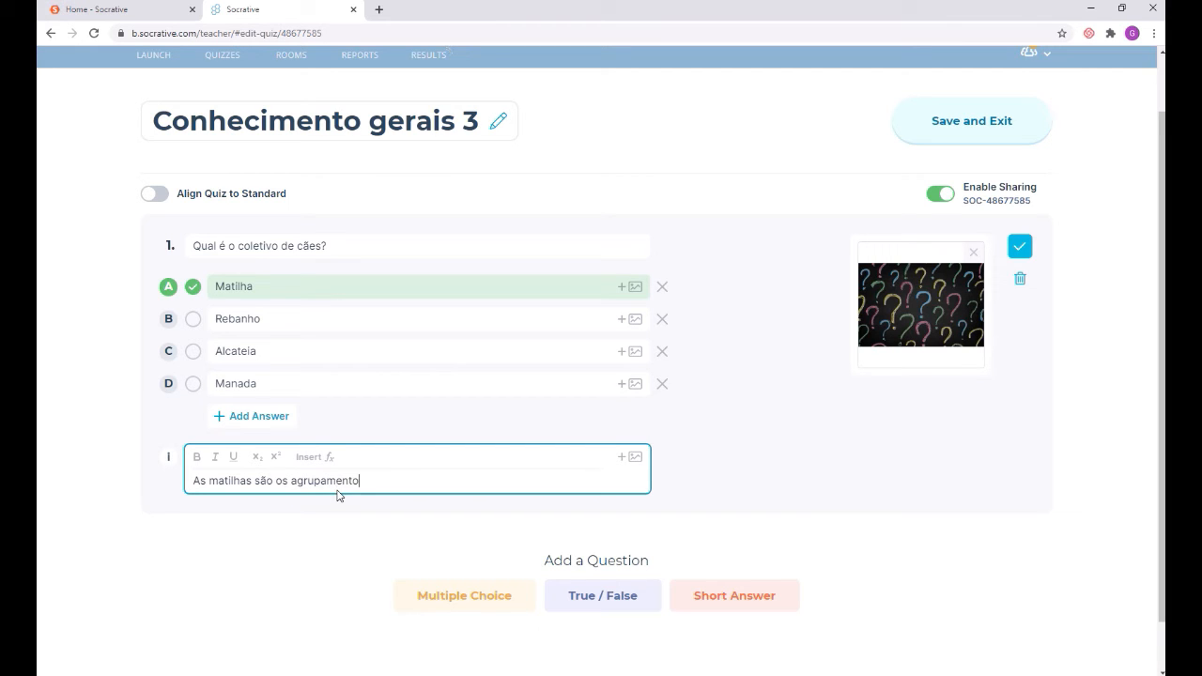
type("s de cães.")
left_click(1103, 384)
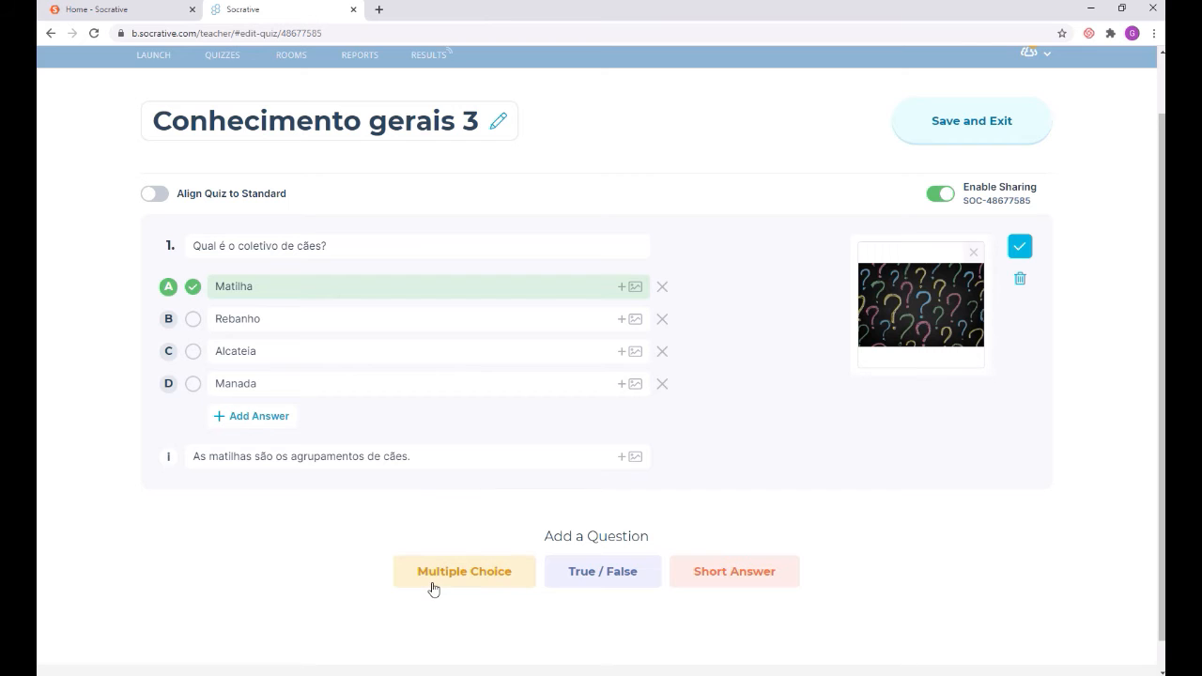
scroll(721, 591, "down", 1)
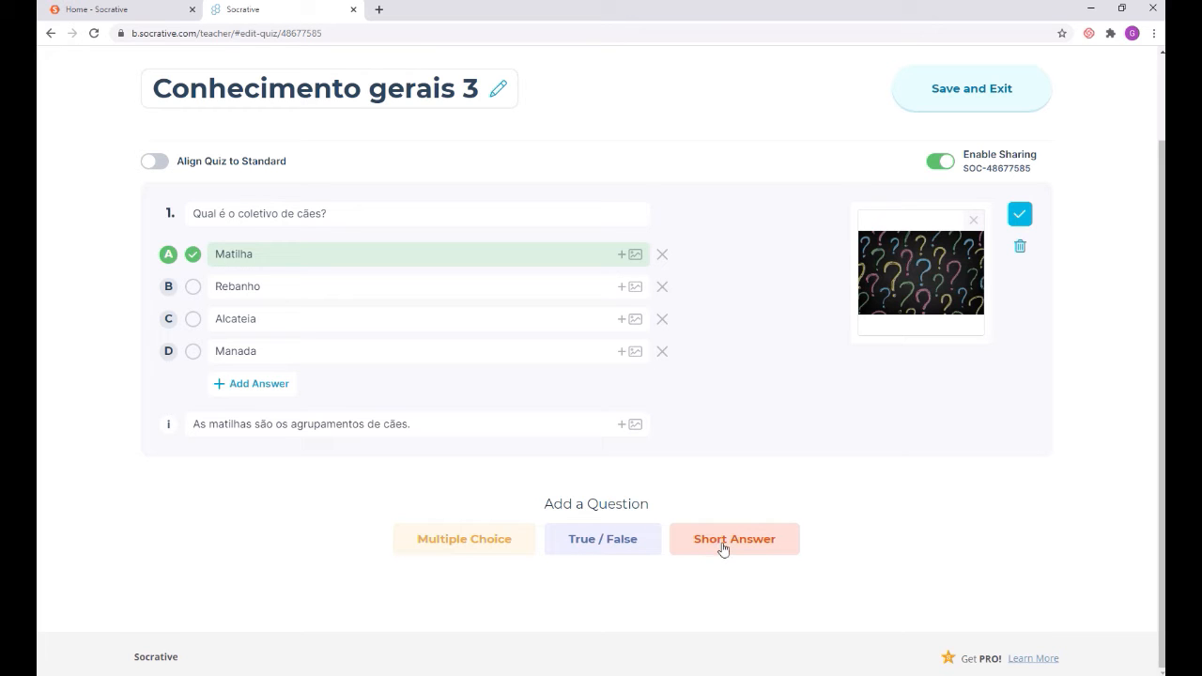
Step: Add multiple-choice question 2: 'Qual é o triângulo que tem todos os lados diferentes?'
left_click(446, 544)
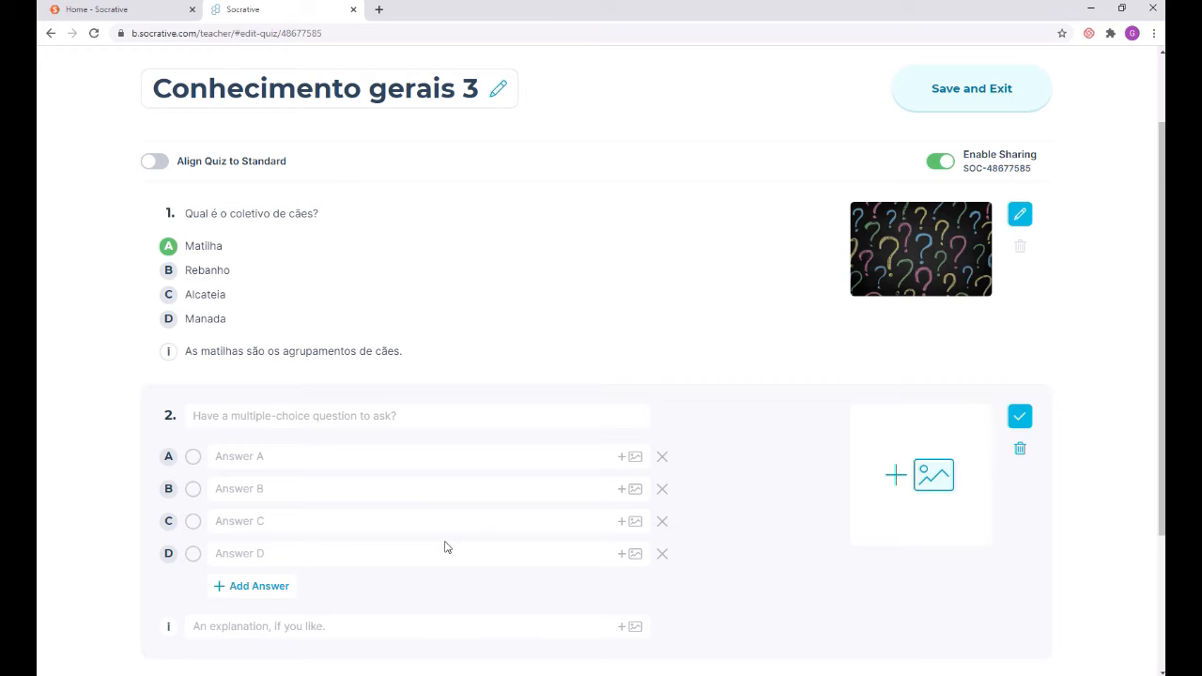
left_click(322, 416)
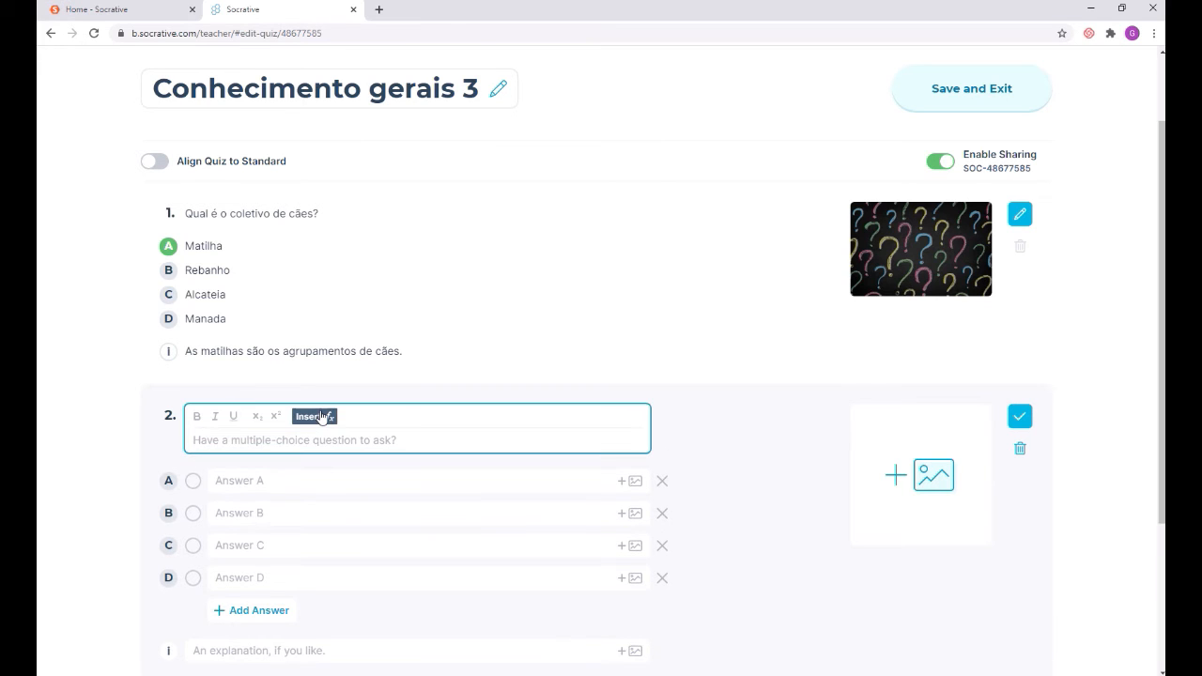
type("Qual é o triângu")
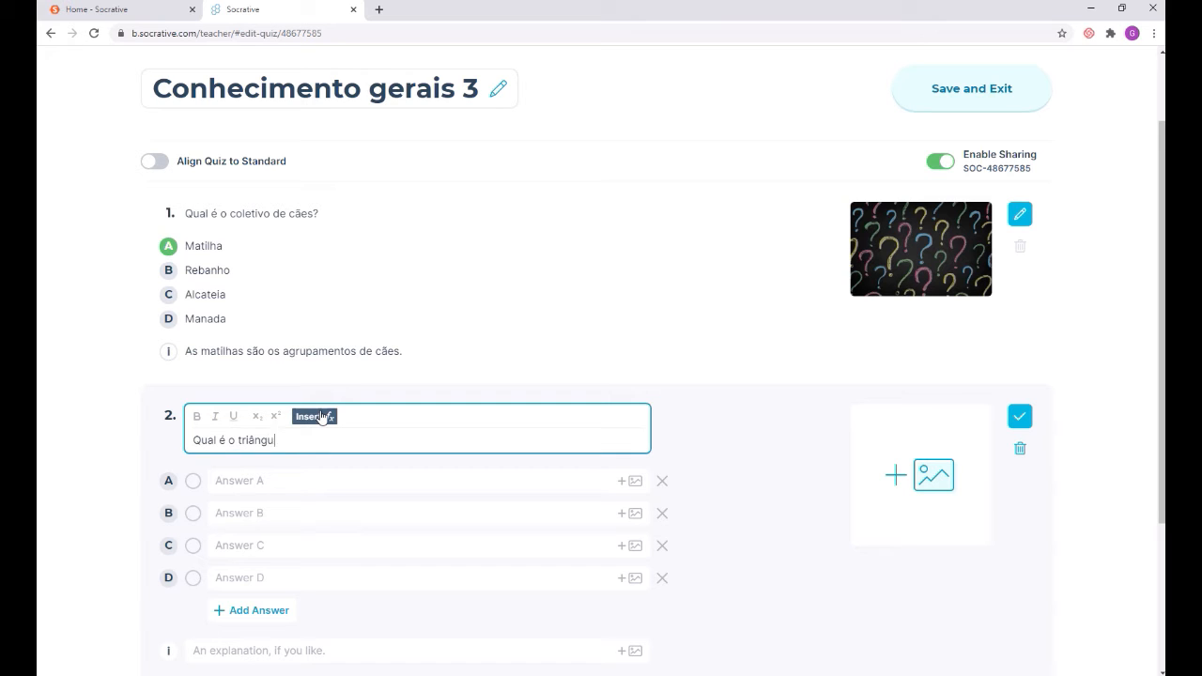
type("lo que tem todos os lados diferentes?")
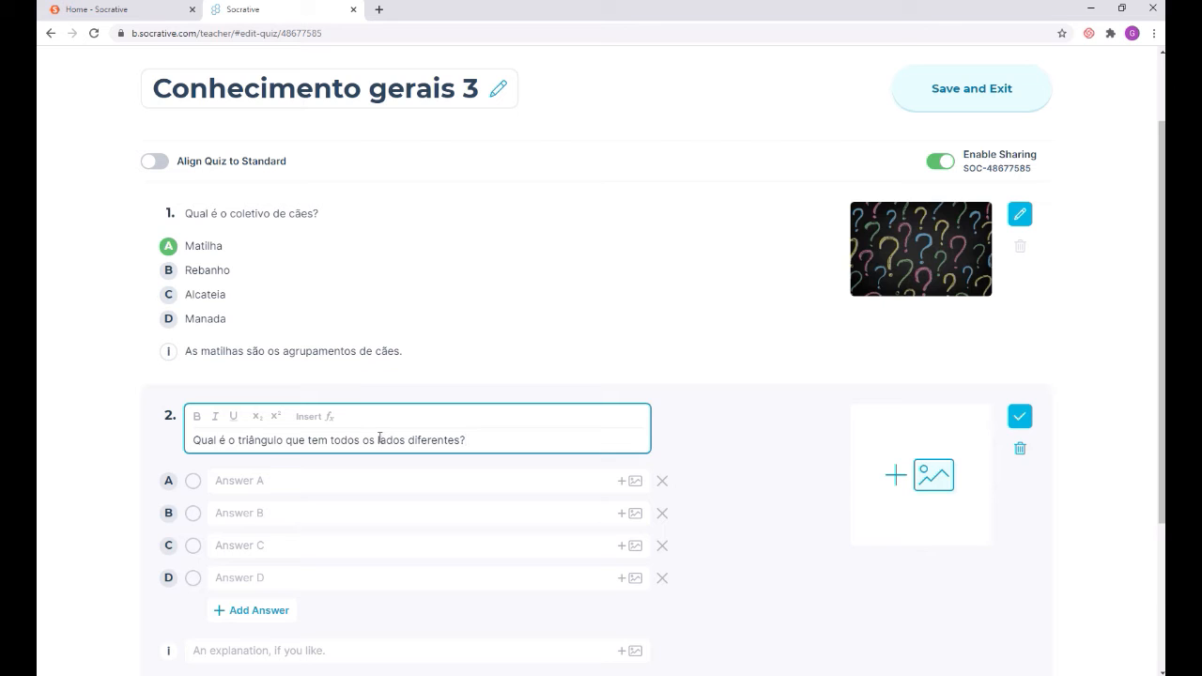
Step: Format the question words: triângulo bold, que italic, tem underlined
left_click_drag(238, 440, 283, 441)
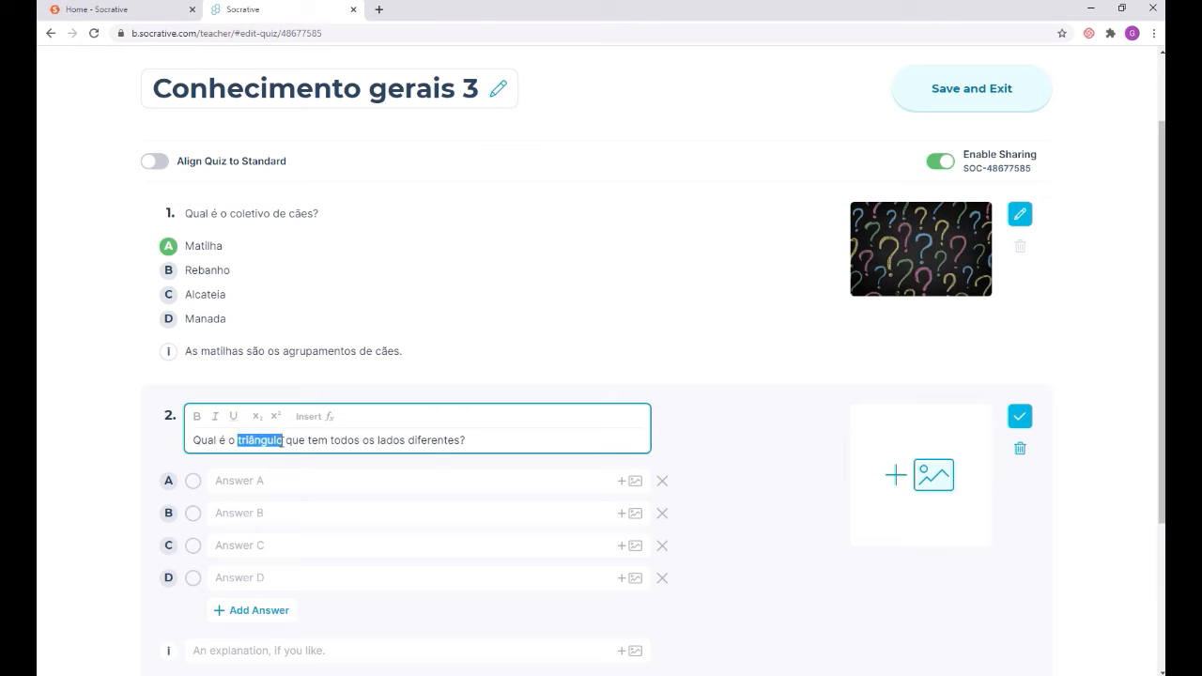
left_click(197, 417)
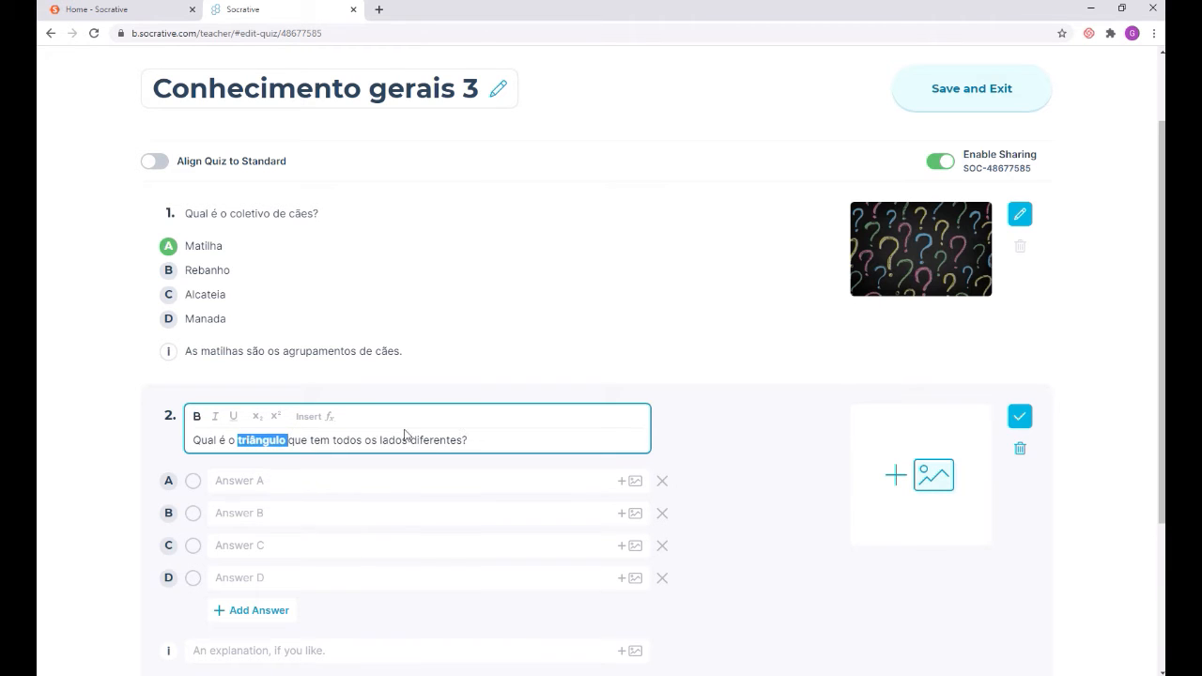
left_click(464, 439)
double_click(297, 440)
left_click(214, 416)
left_click(499, 440)
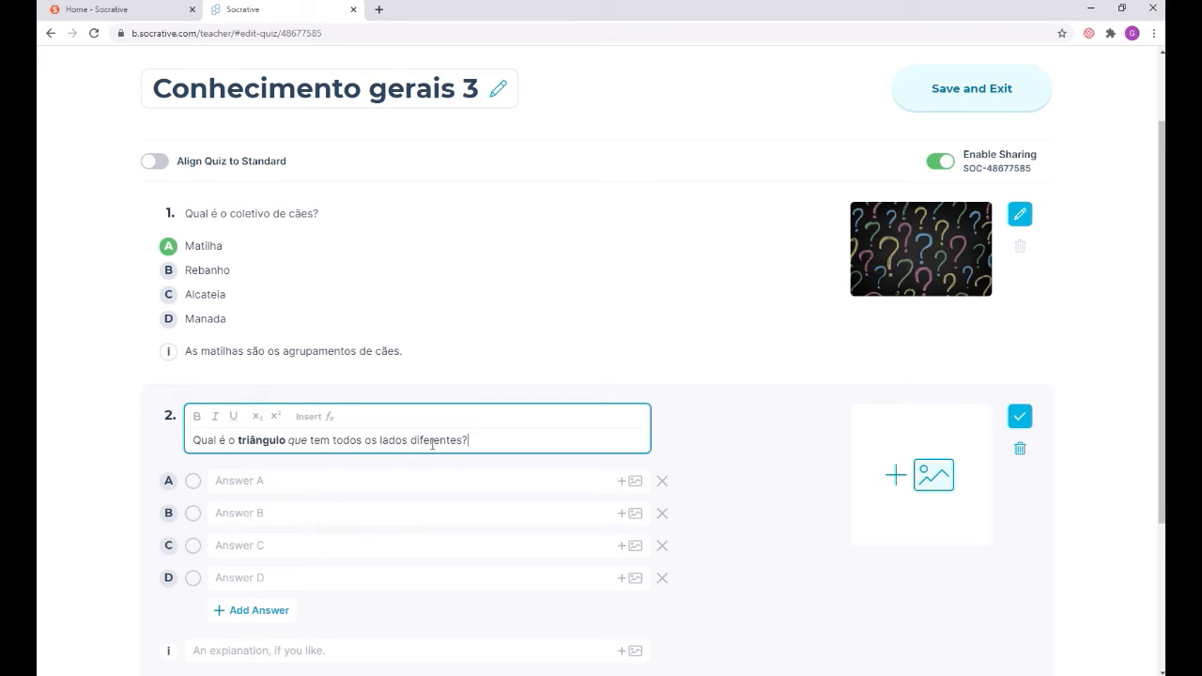
double_click(320, 440)
left_click(233, 416)
left_click(496, 439)
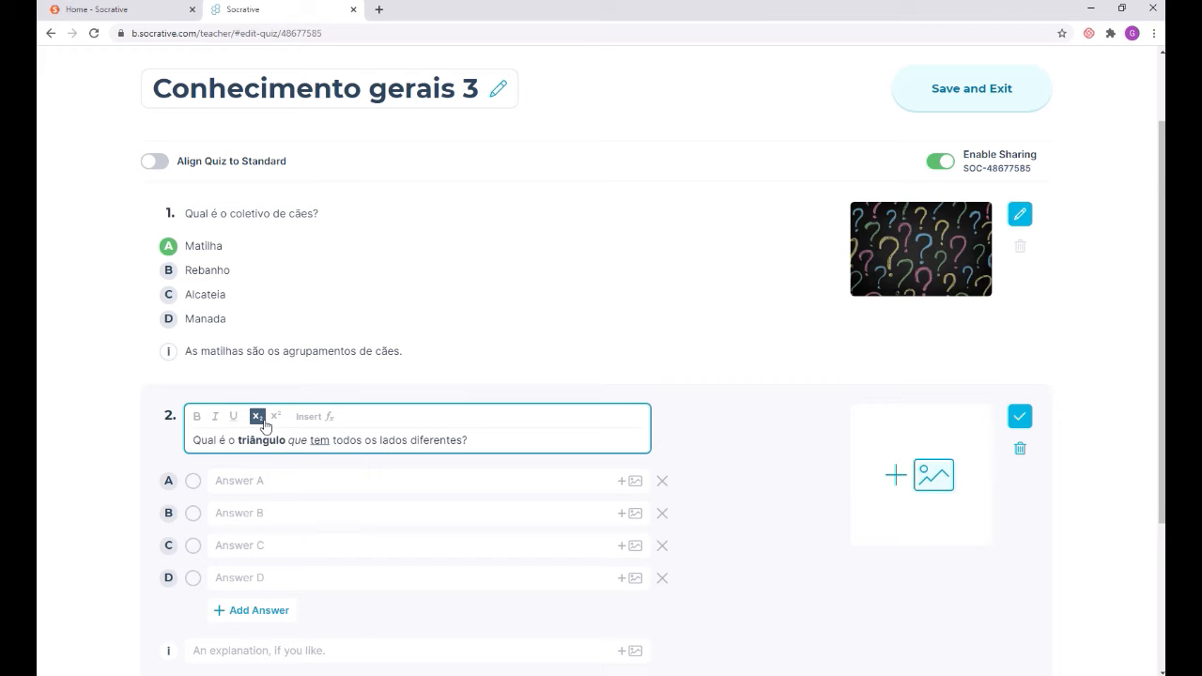
left_click(324, 420)
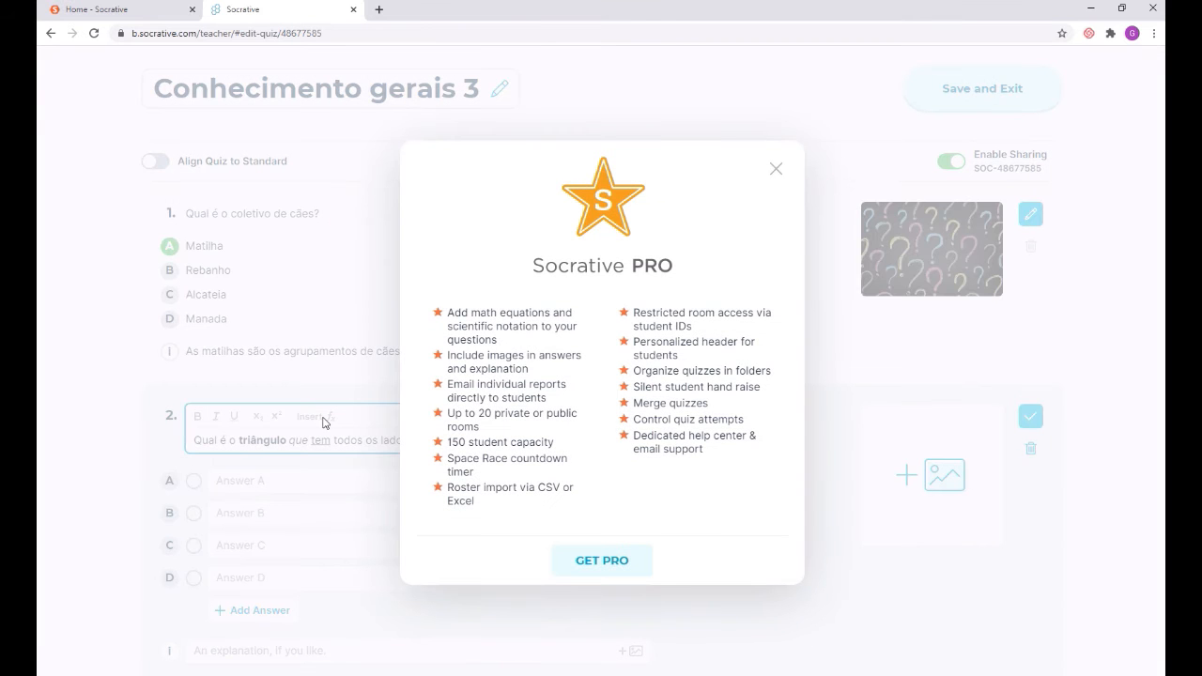
left_click(776, 170)
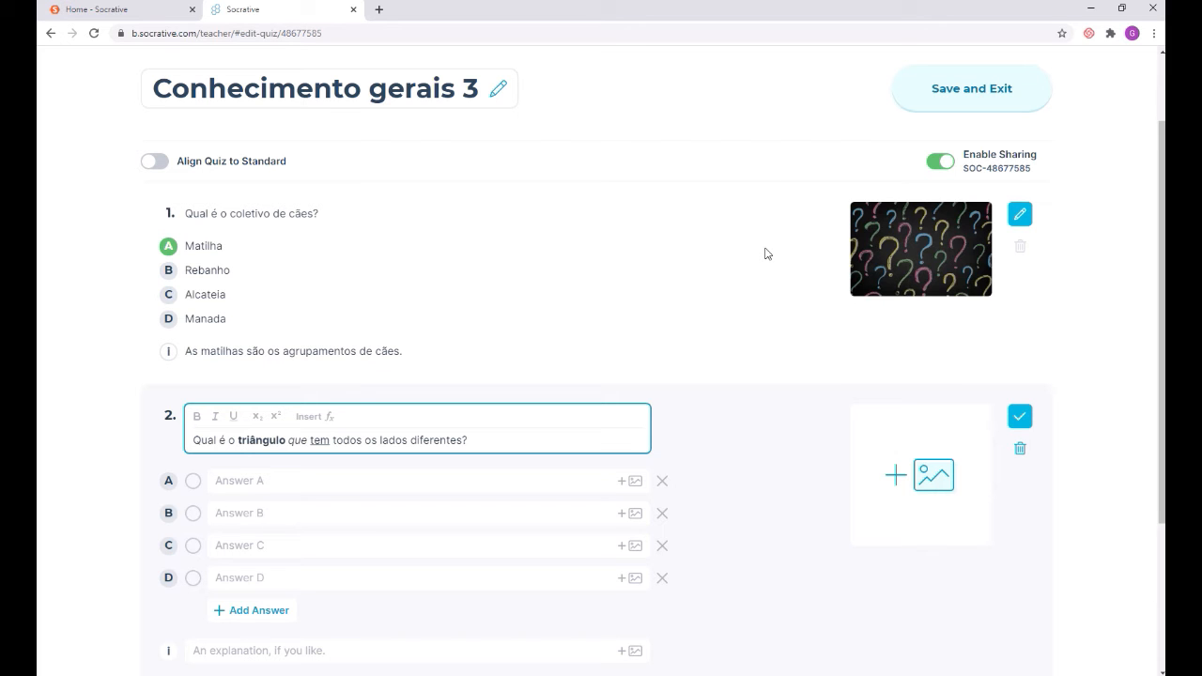
scroll(633, 333, "down", 2)
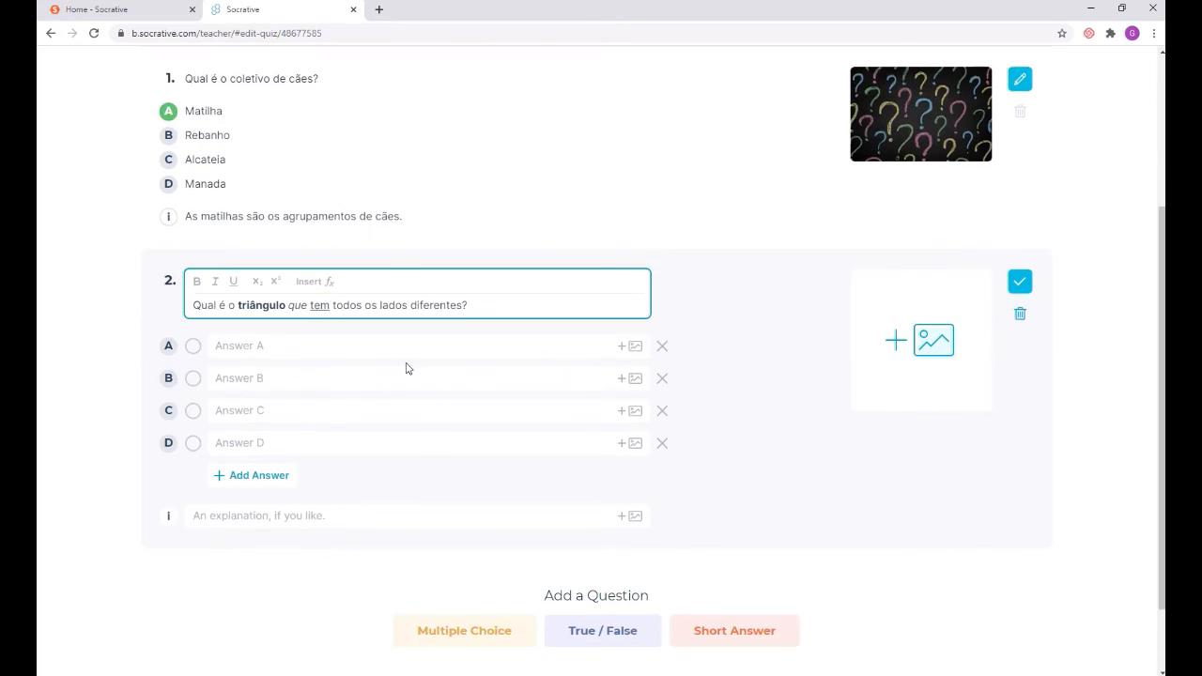
Step: Enter answers Equilátero, Isósceles, Escaleno, Trapézio for question 2, marking Escaleno correct
left_click(362, 349)
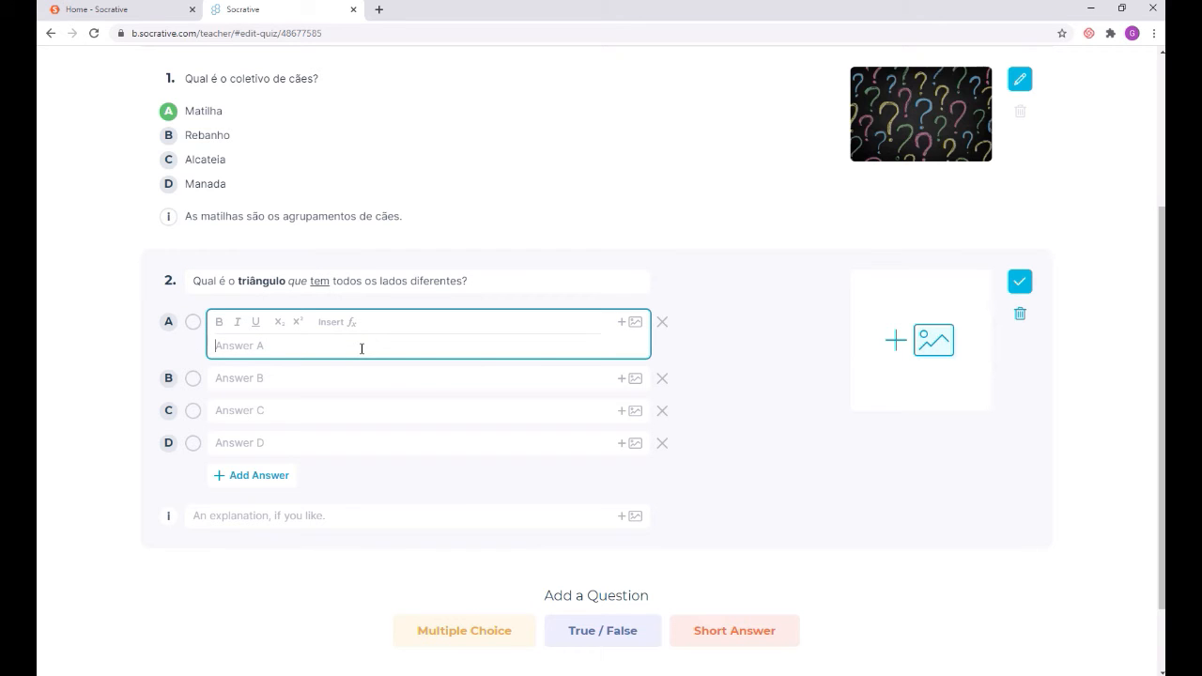
type("Equilátero")
left_click(253, 378)
type("Isósceles")
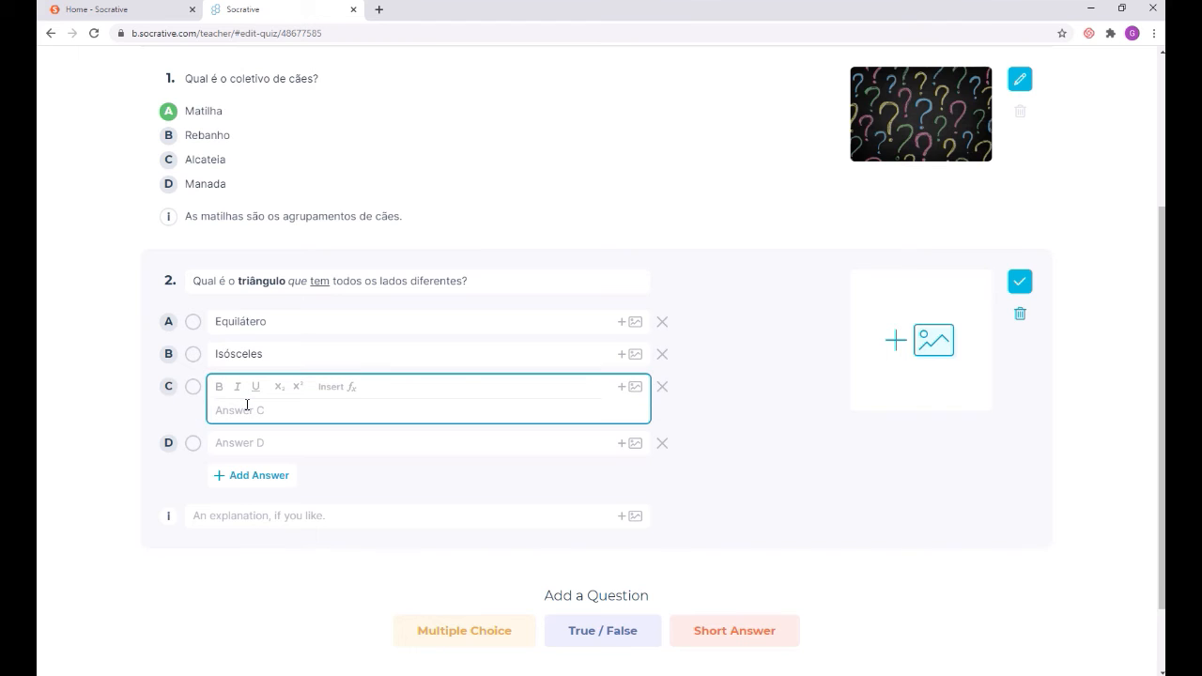
type("Escaleno")
left_click(241, 445)
type("Tra")
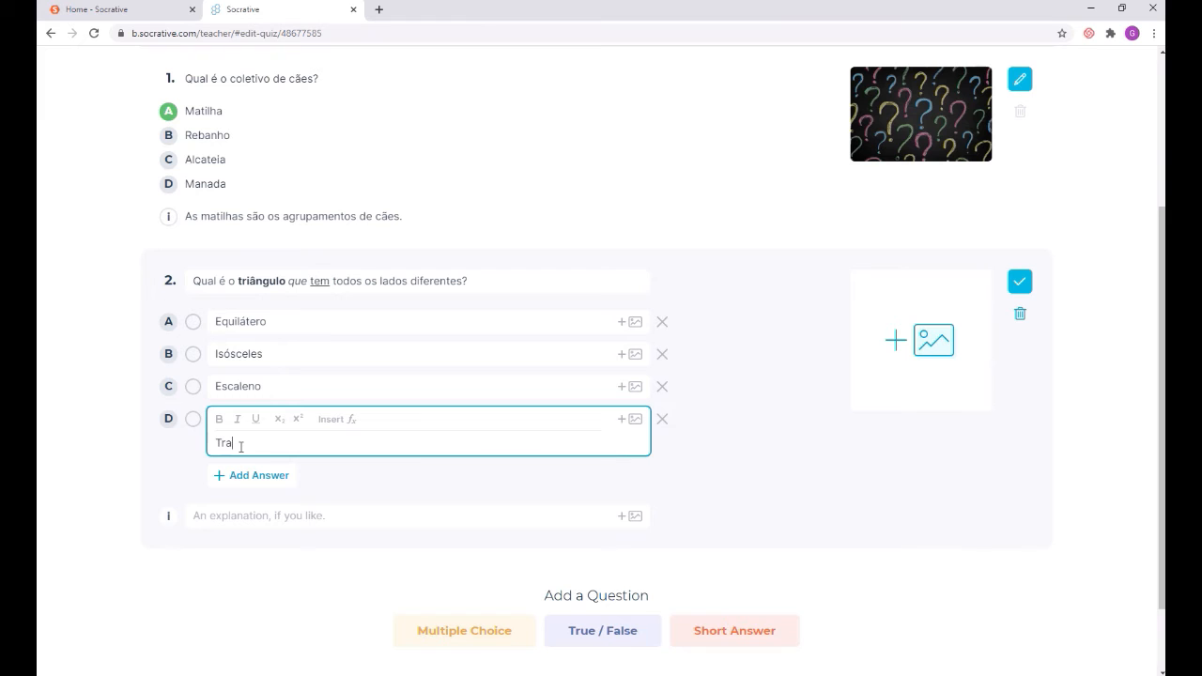
type("pézio")
left_click(764, 514)
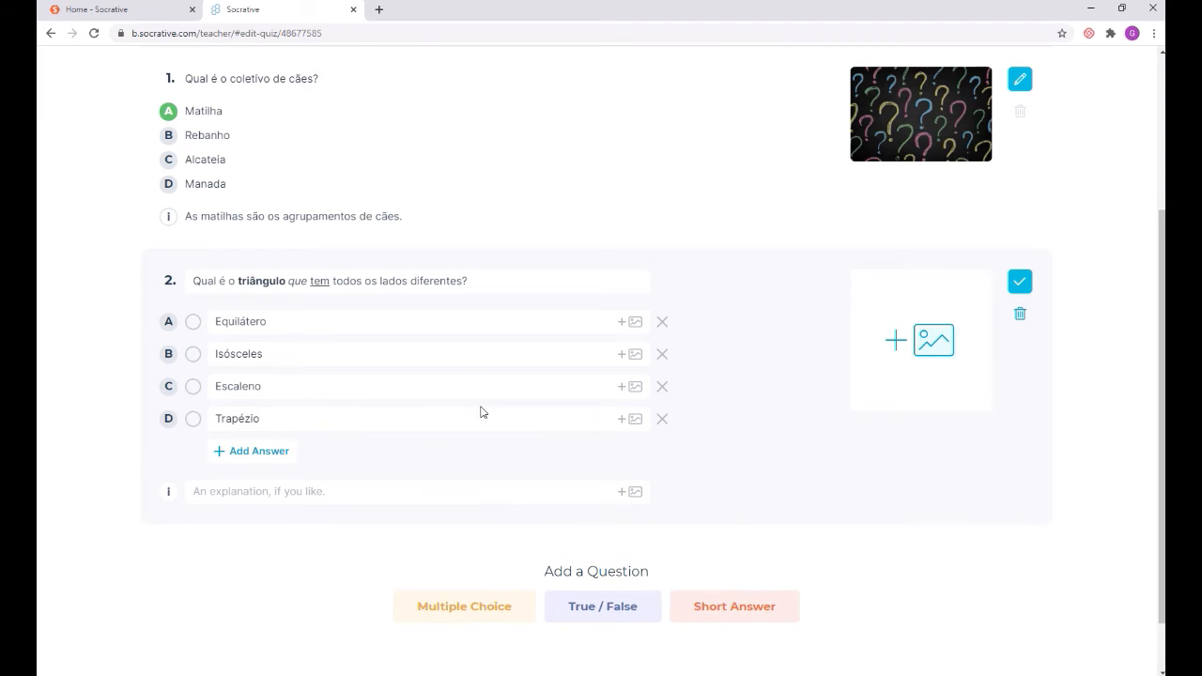
left_click(192, 386)
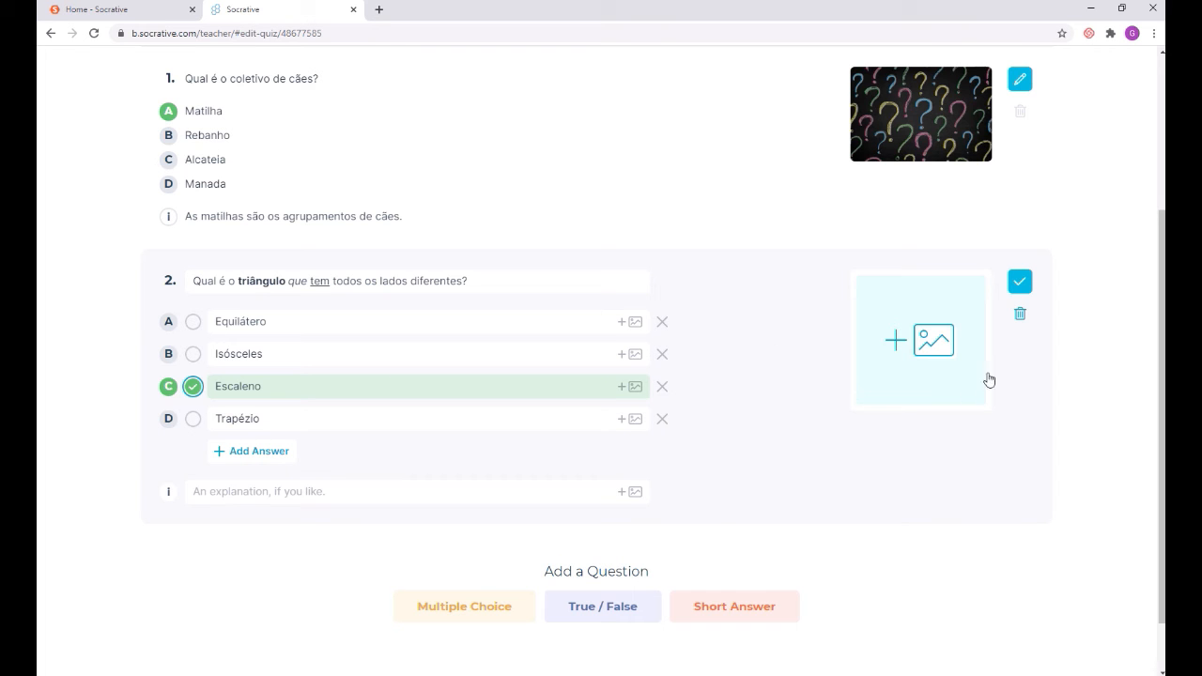
Step: Attach the 'interrogação 2' picture to question 2
left_click(920, 345)
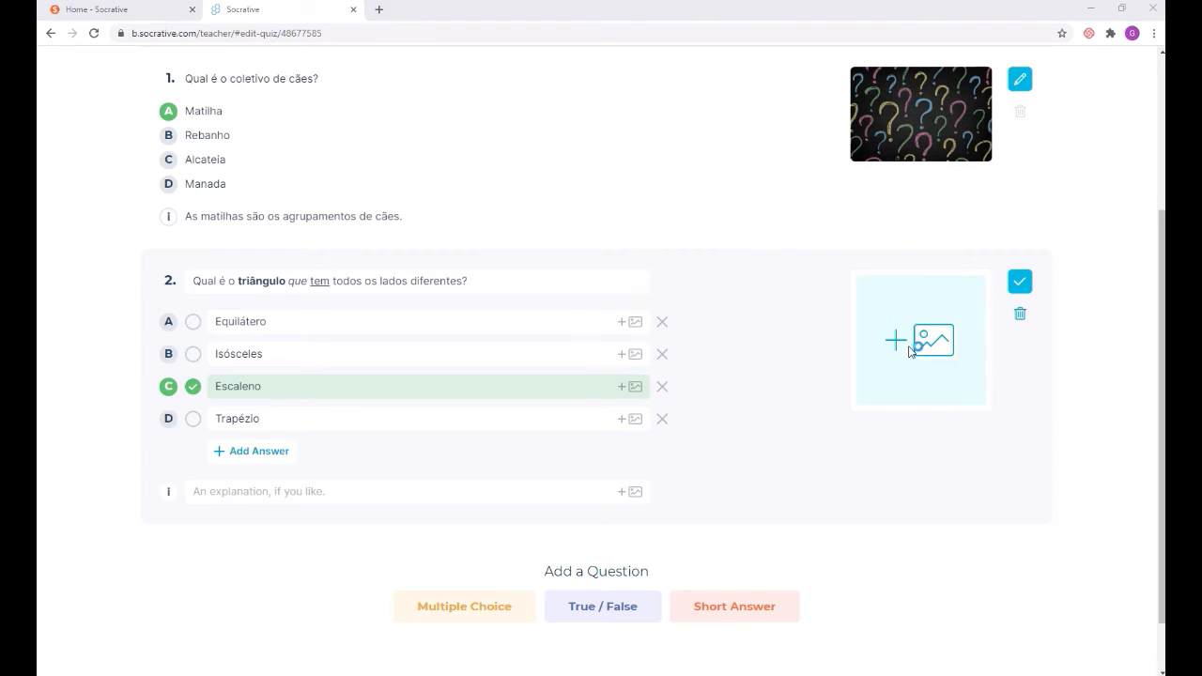
left_click(267, 99)
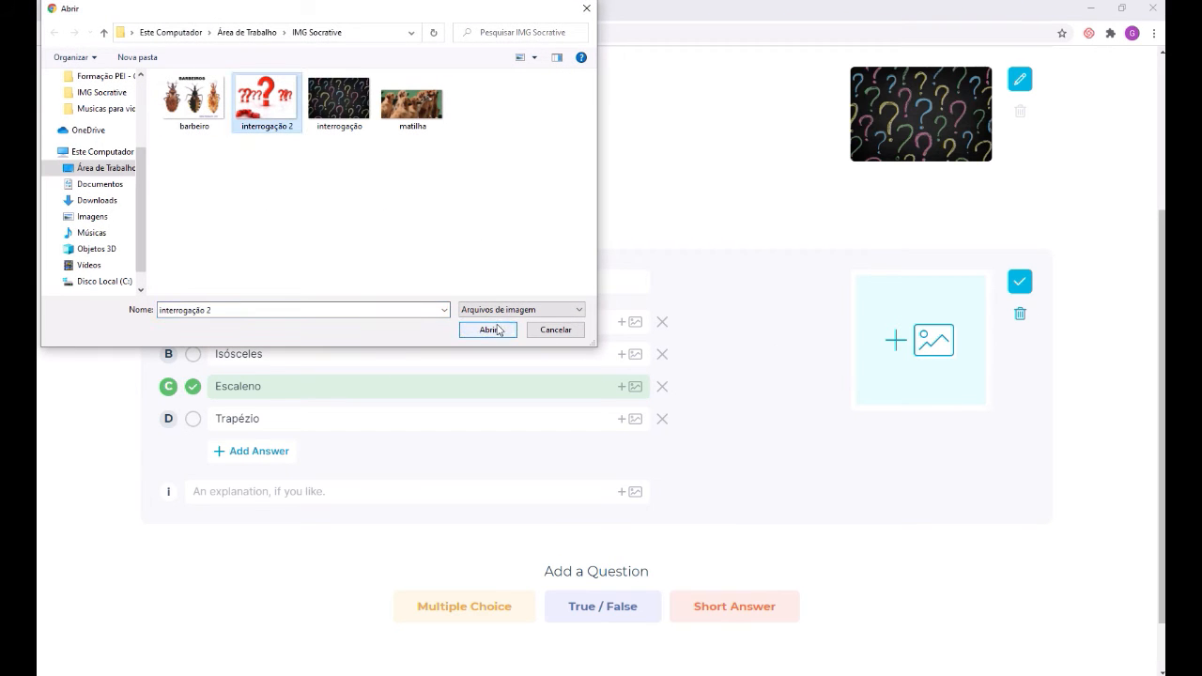
left_click(489, 328)
scroll(764, 432, "down", 3)
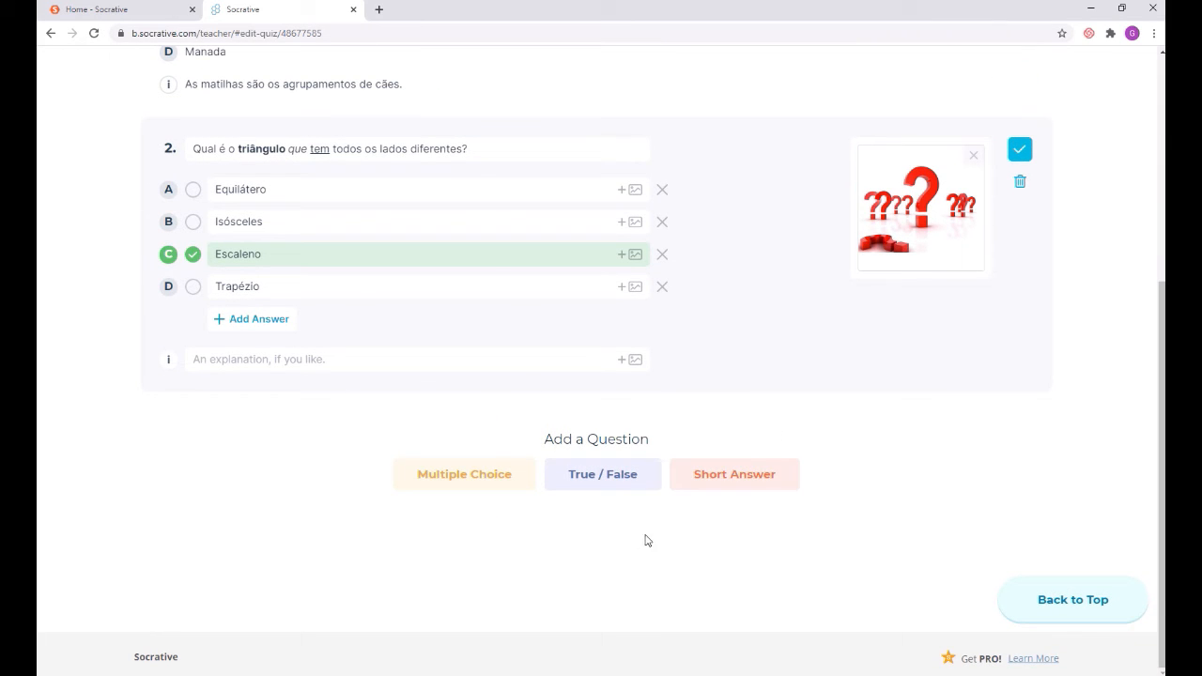
scroll(792, 416, "up", 2)
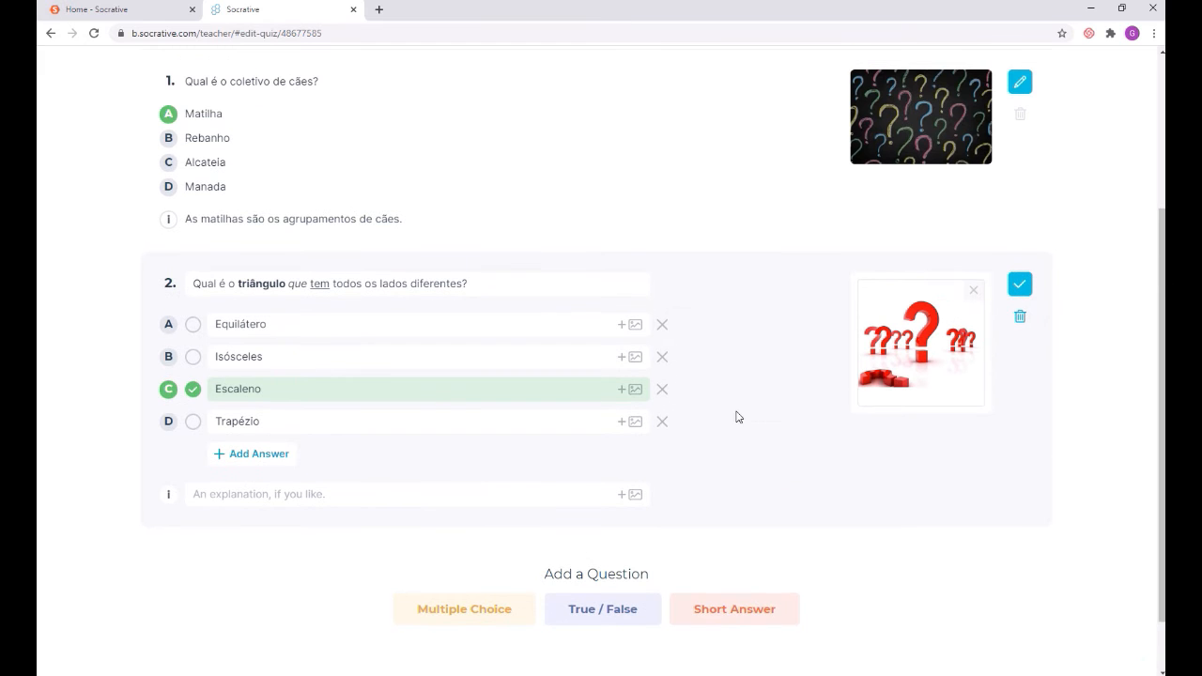
scroll(949, 570, "up", 3)
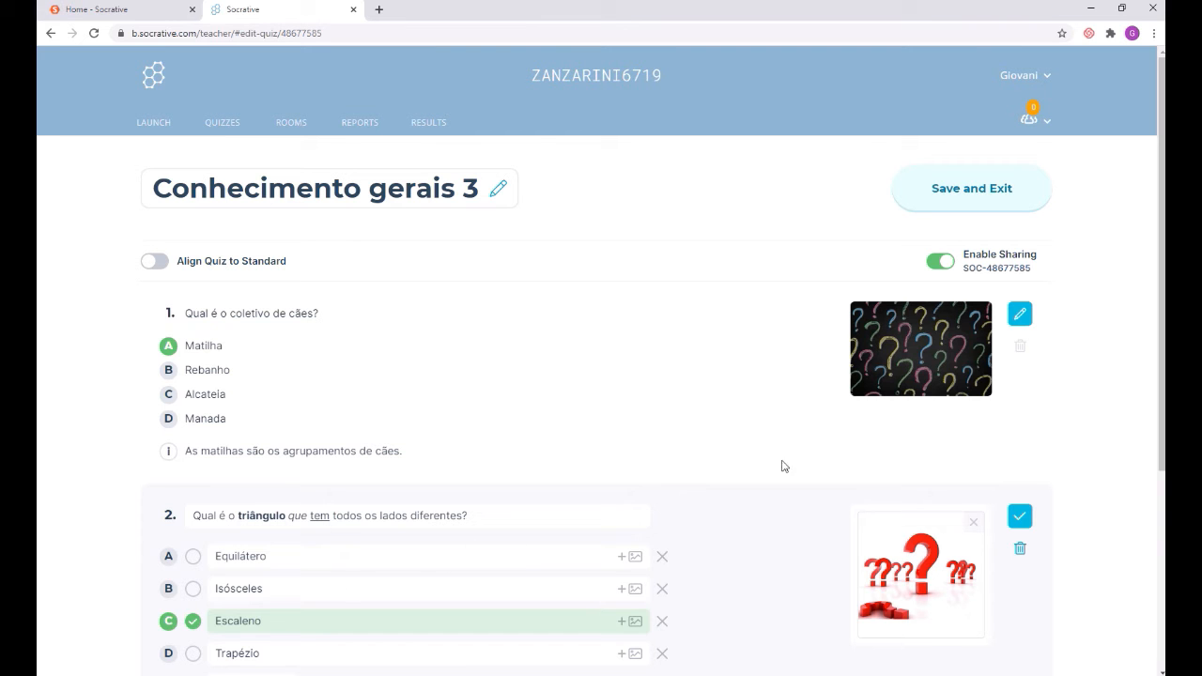
Step: Save and exit the 'Conhecimento gerais 3' quiz, then go to the Launch page
left_click(977, 202)
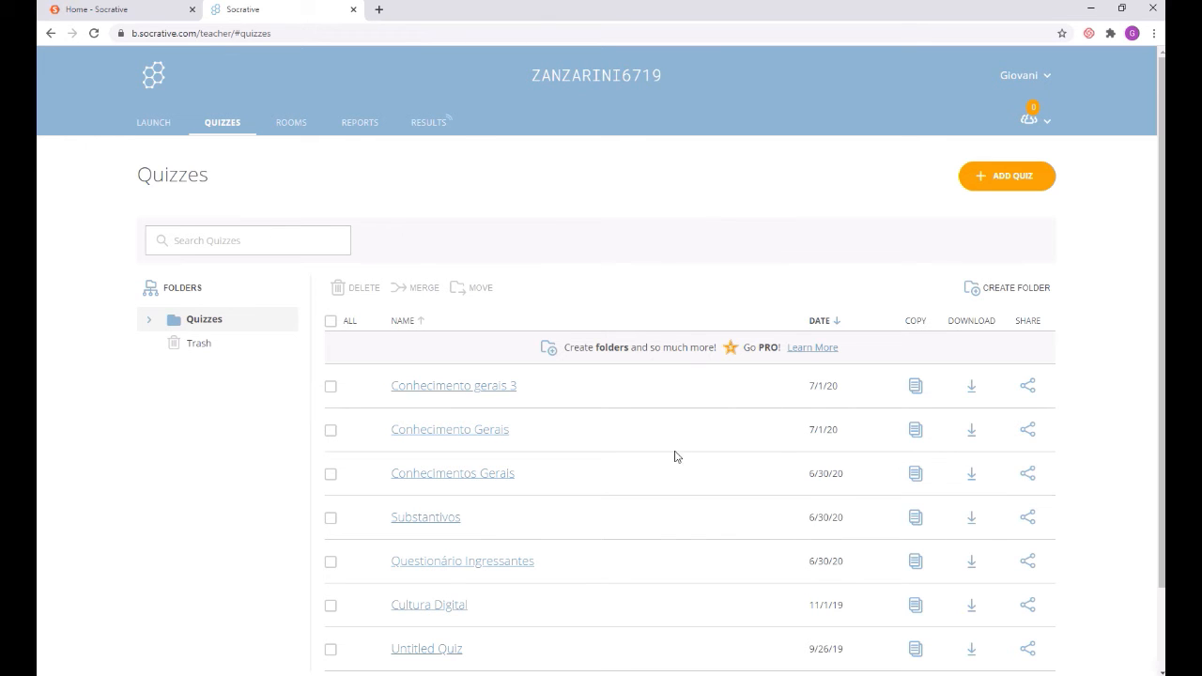
left_click(156, 126)
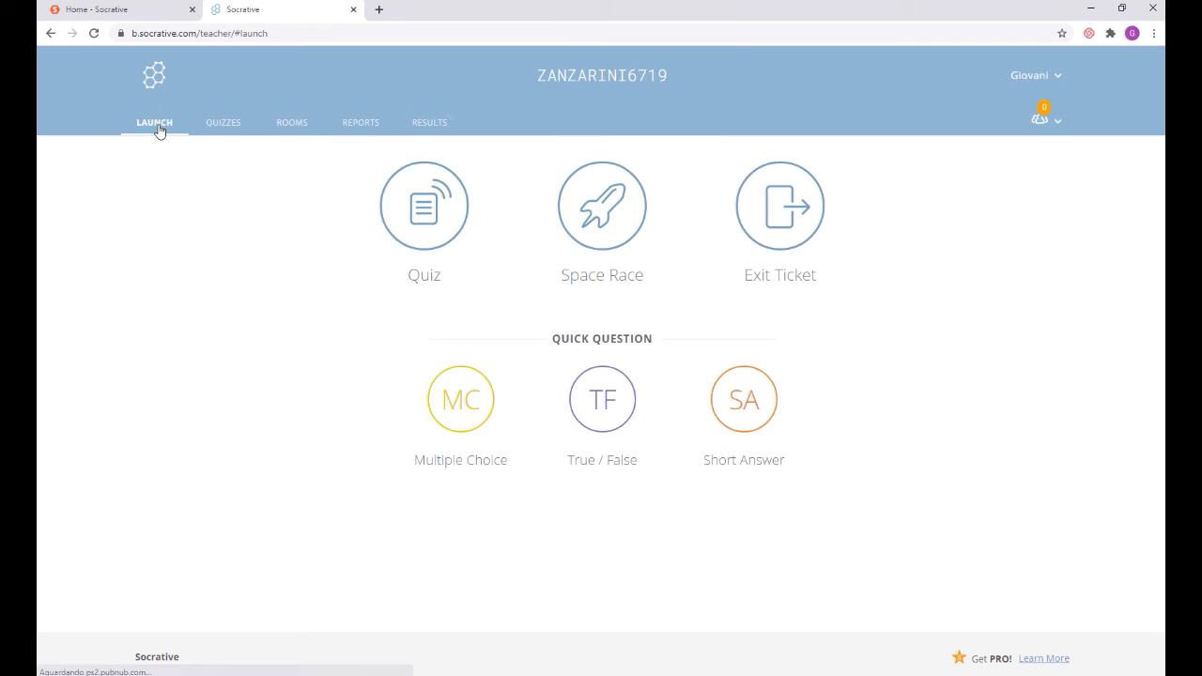
Step: Start a quiz launch, stop the current activity, and pick 'Conhecimento gerais 3'
left_click(432, 224)
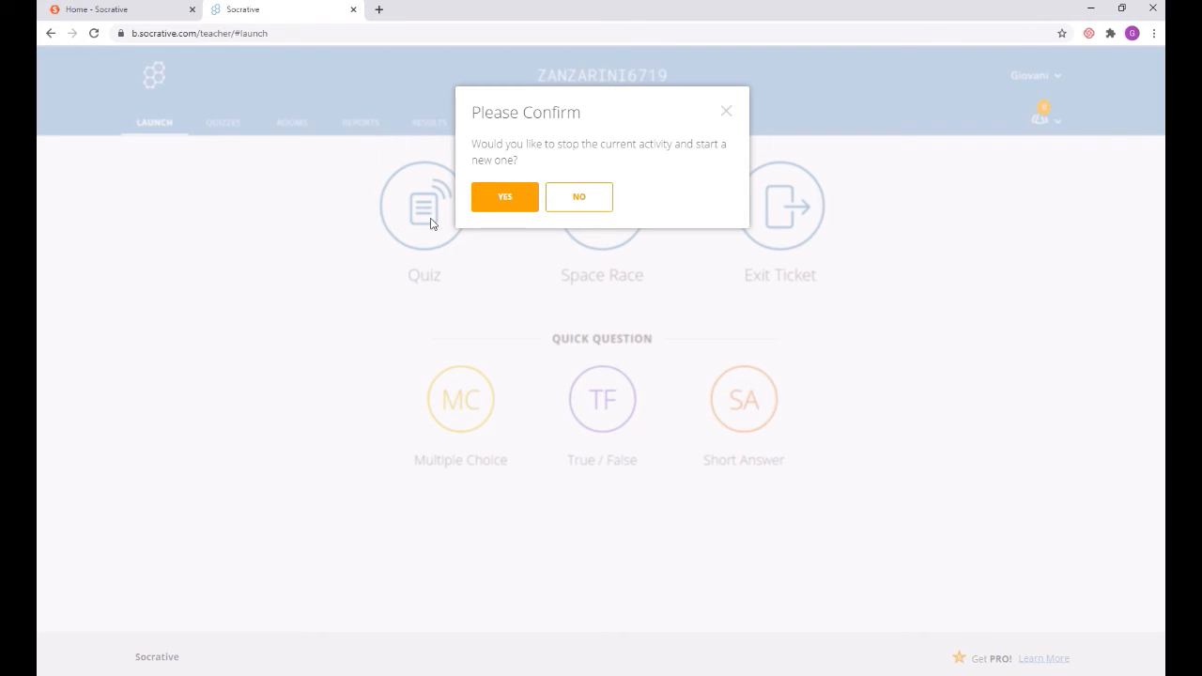
left_click(512, 203)
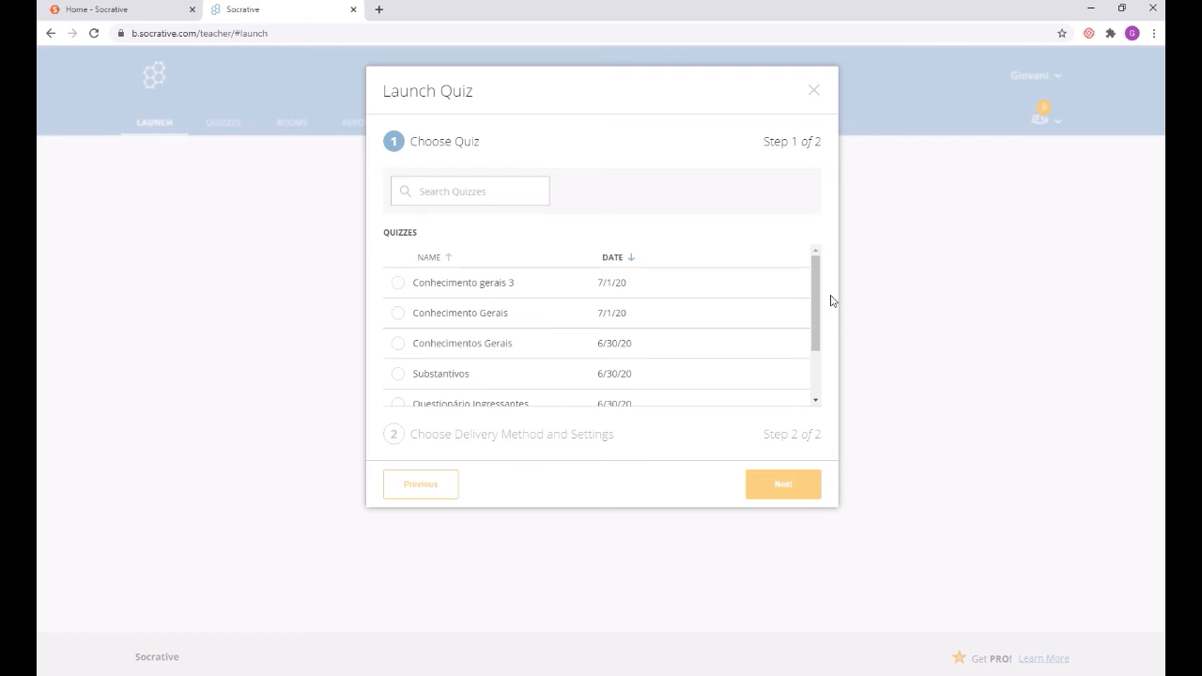
mouse_move(812, 284)
left_mouse_down()
mouse_move(818, 356)
mouse_move(818, 286)
left_mouse_up()
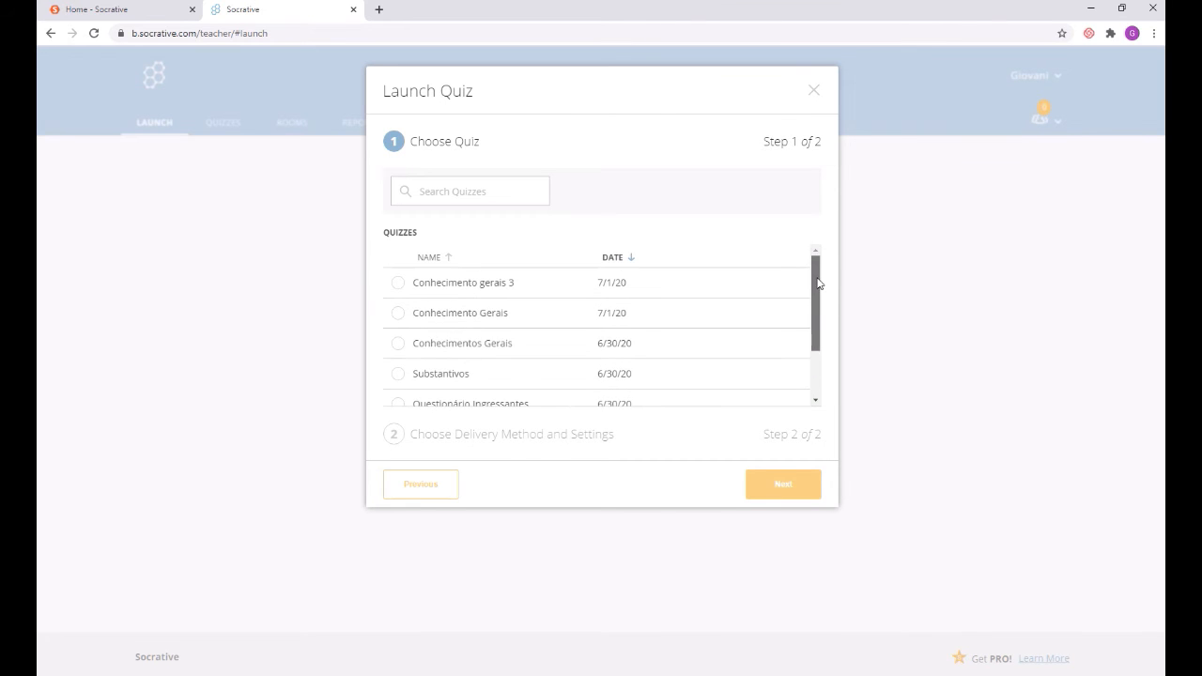
left_click(398, 286)
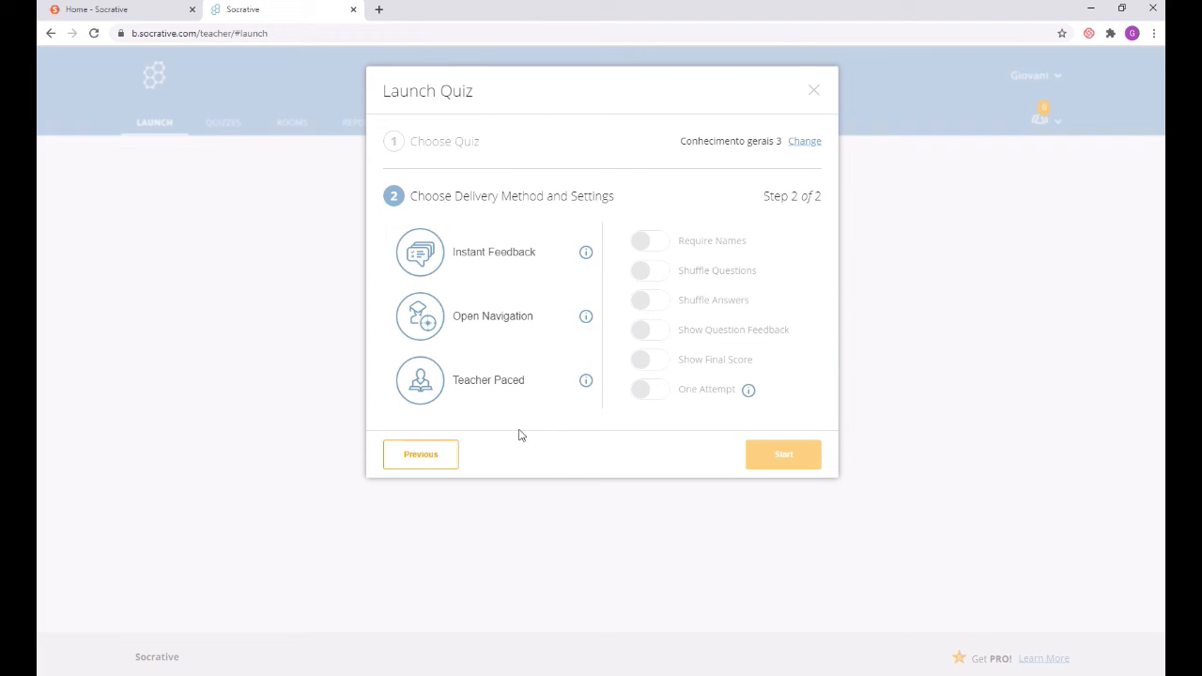
Step: Translate the launch settings page into Portuguese and show the Feedback instantâneo description
right_click(548, 447)
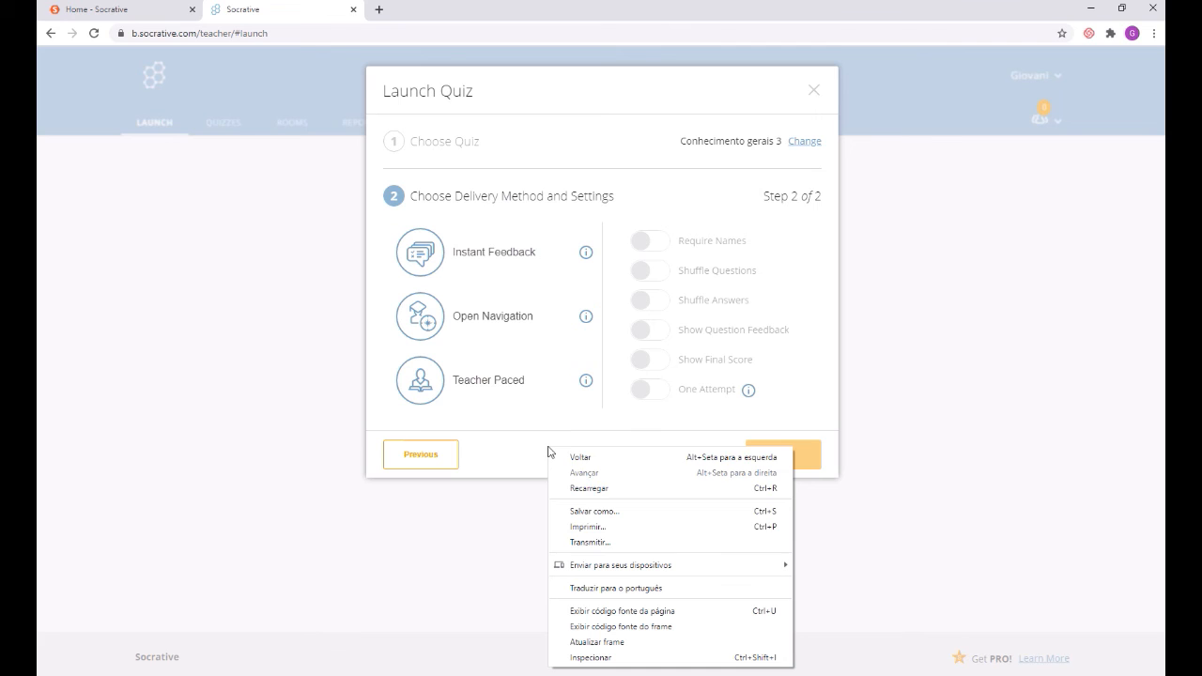
left_click(590, 588)
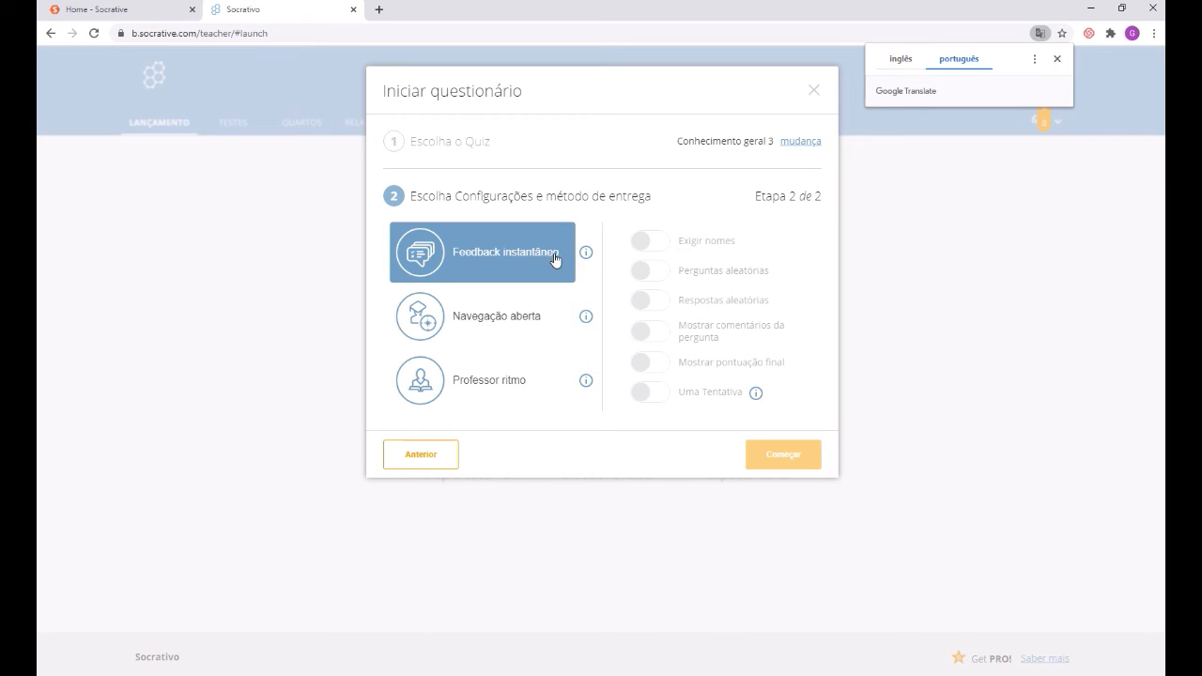
left_click(586, 255)
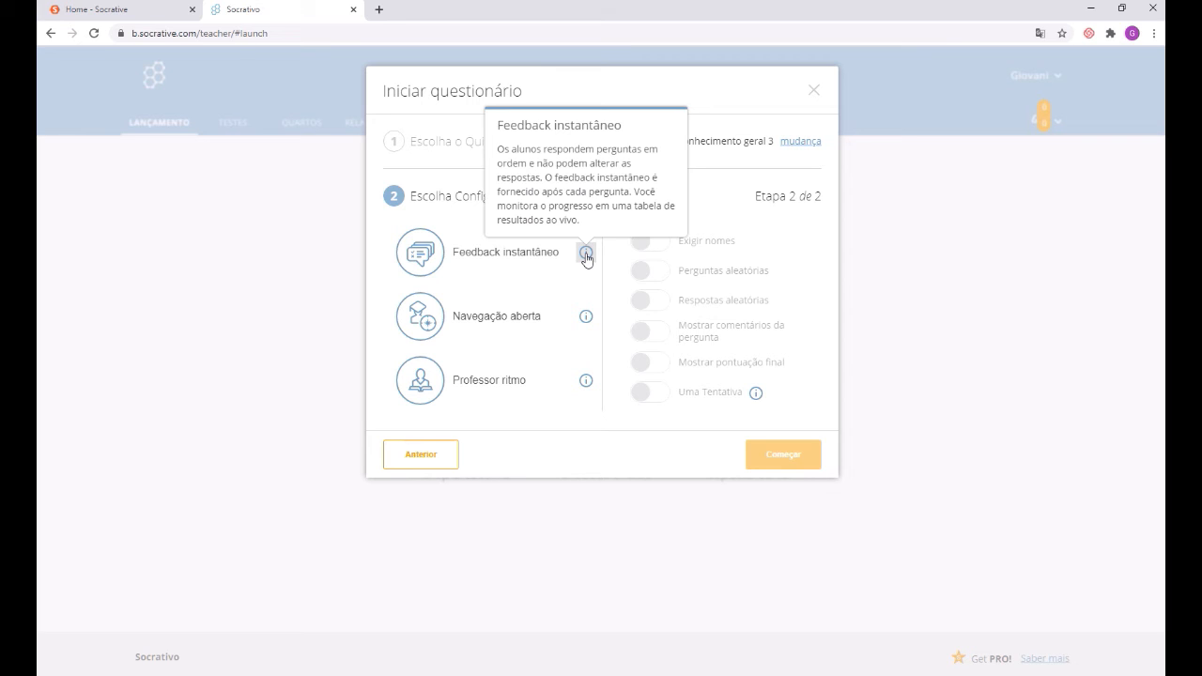
Step: Check the Navegação aberta and teacher-paced descriptions, then choose Feedback instantâneo delivery
left_click(585, 320)
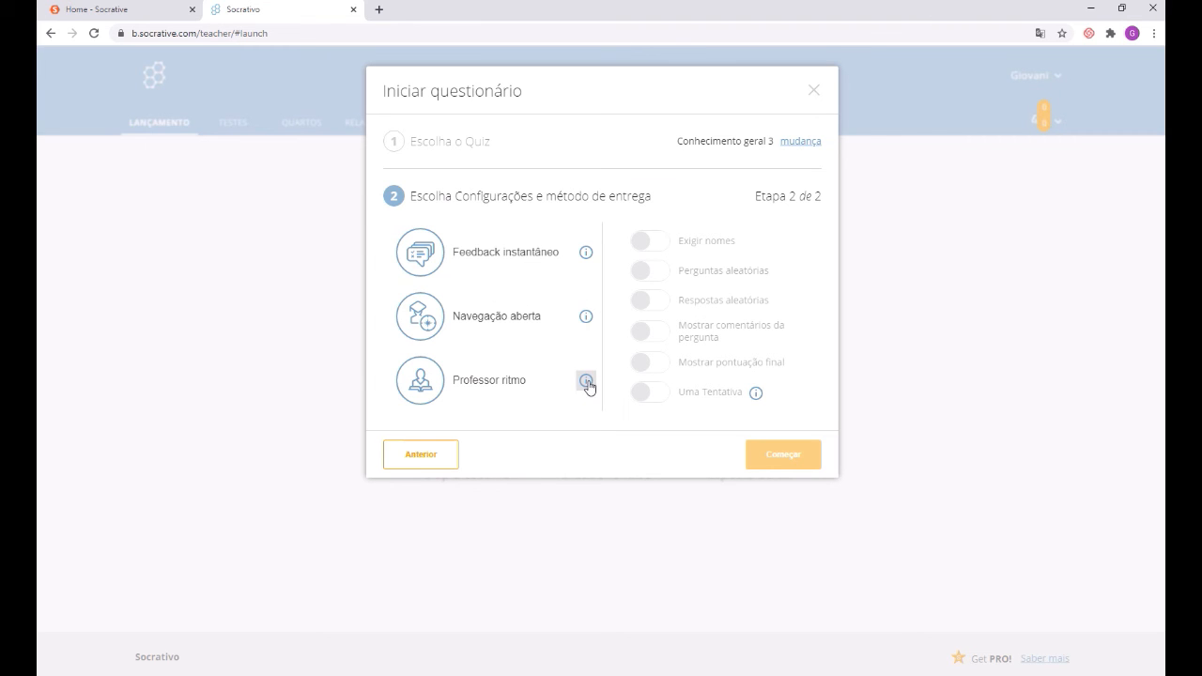
mouse_move(589, 387)
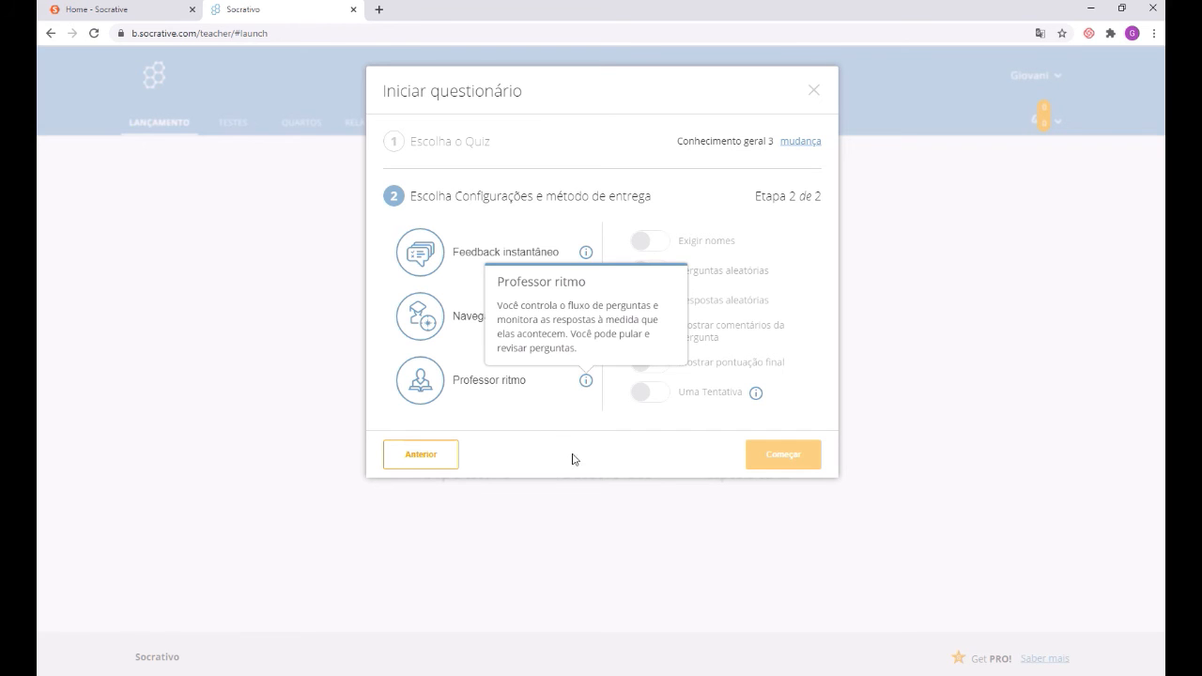
left_click(491, 260)
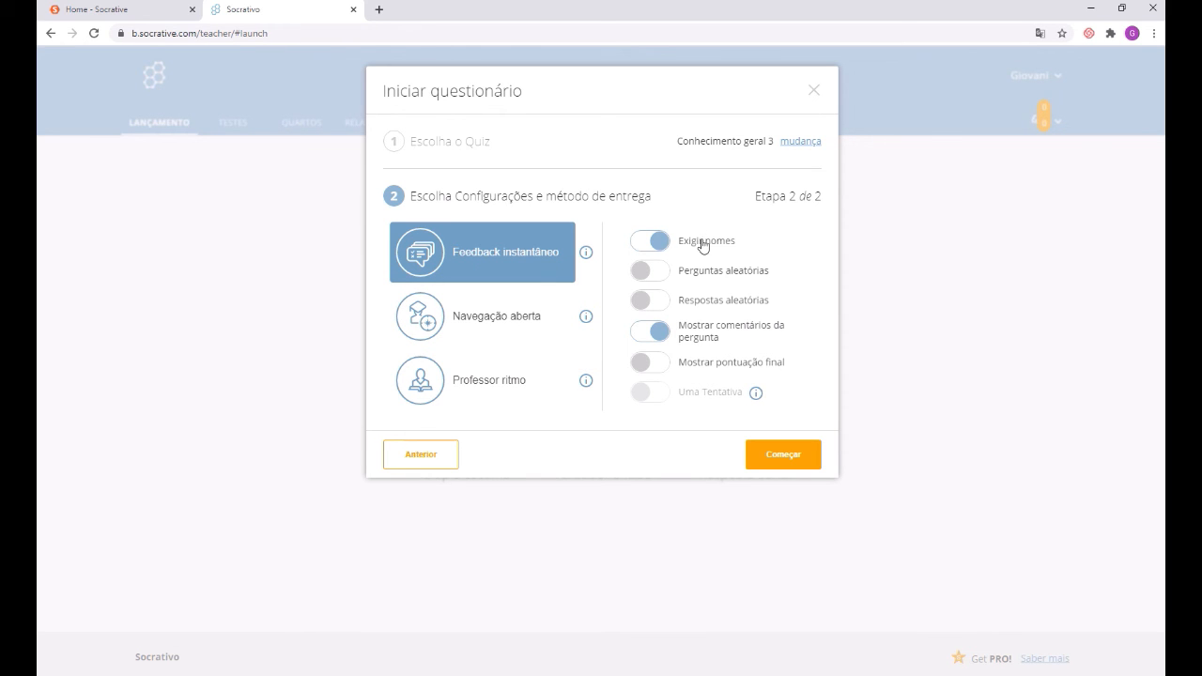
Step: Launch 'Conhecimento geral 3' with Começar and go to the Socrative home tab
left_click(805, 460)
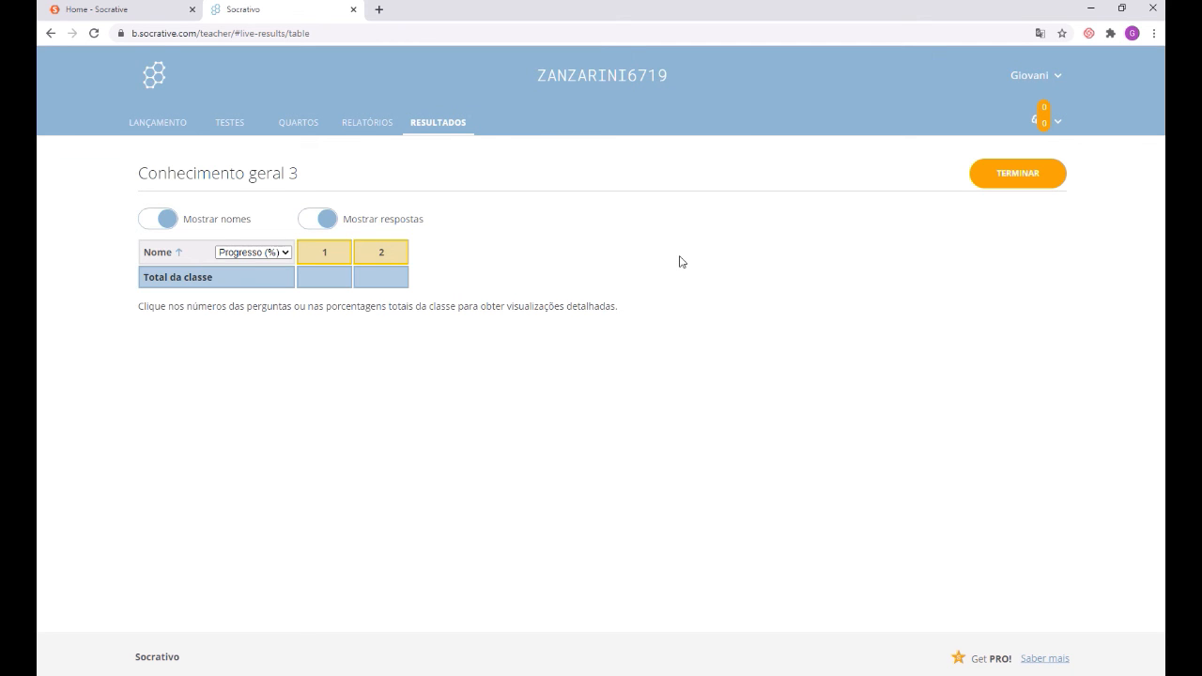
left_click(152, 12)
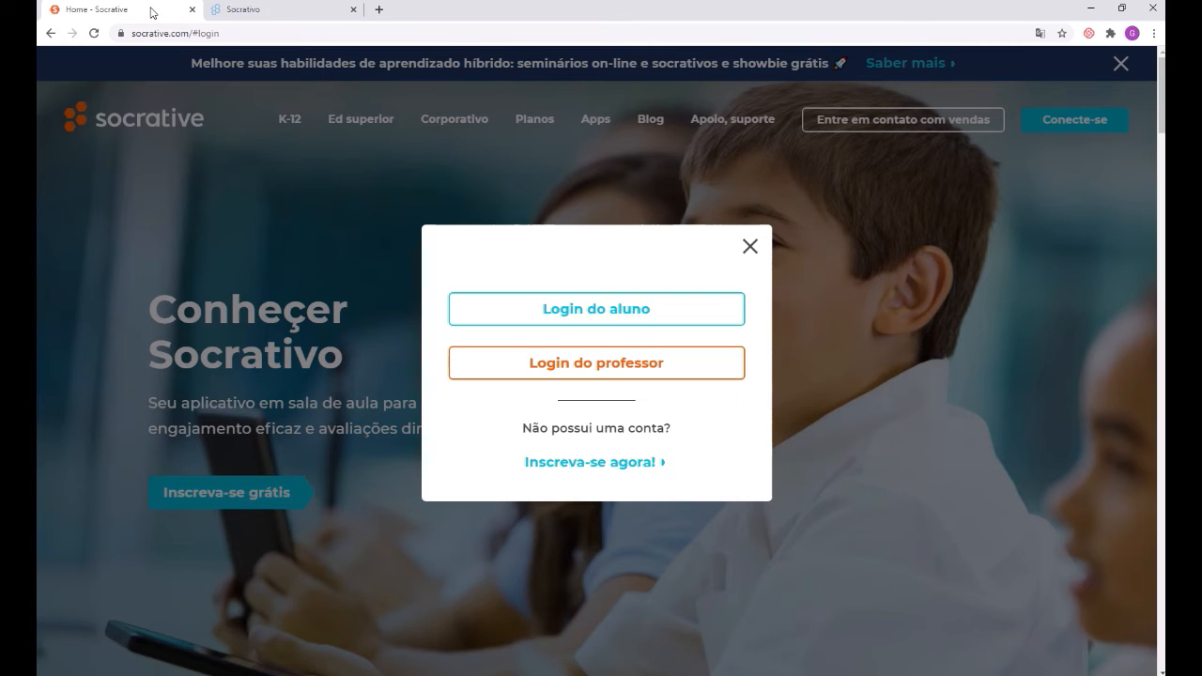
Step: Open the student login page in a new tab and read the room name on the teacher's results
left_click(749, 246)
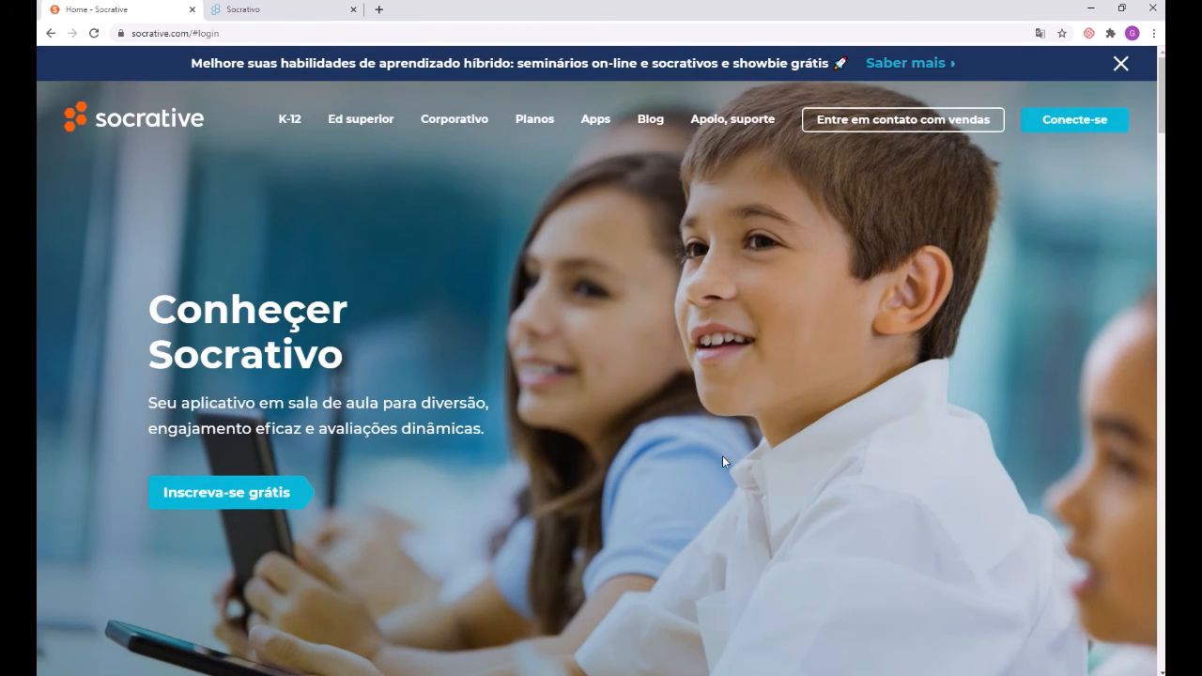
left_click(1095, 123)
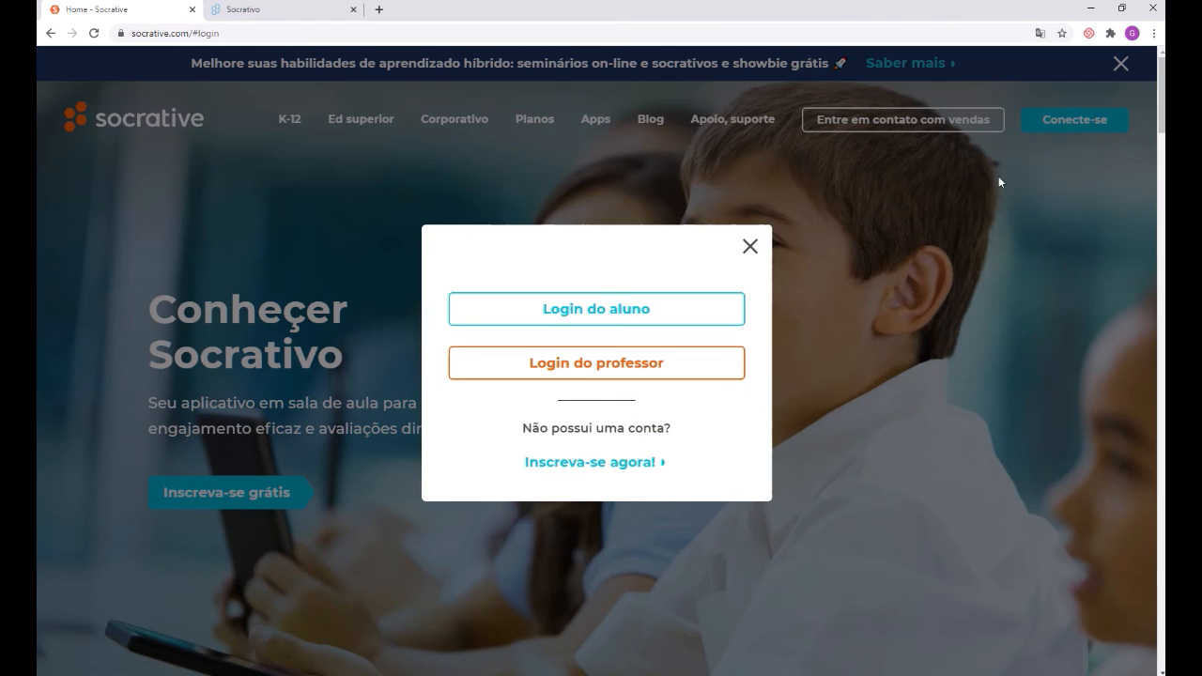
left_click(606, 318)
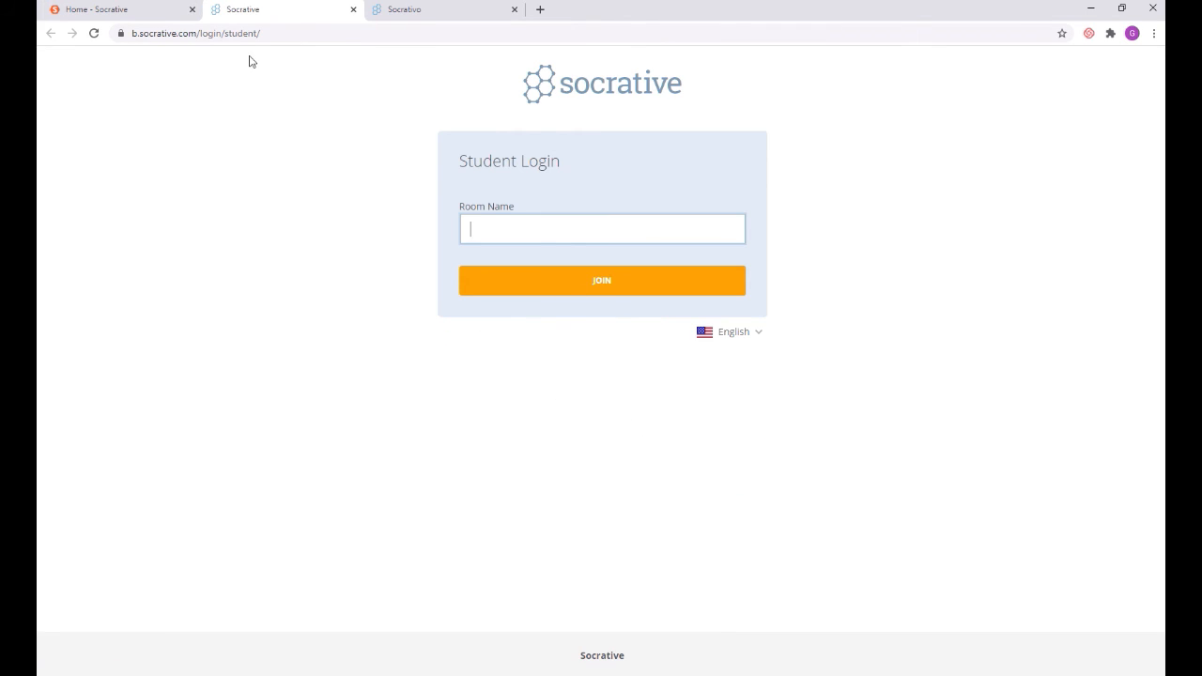
left_click(269, 34)
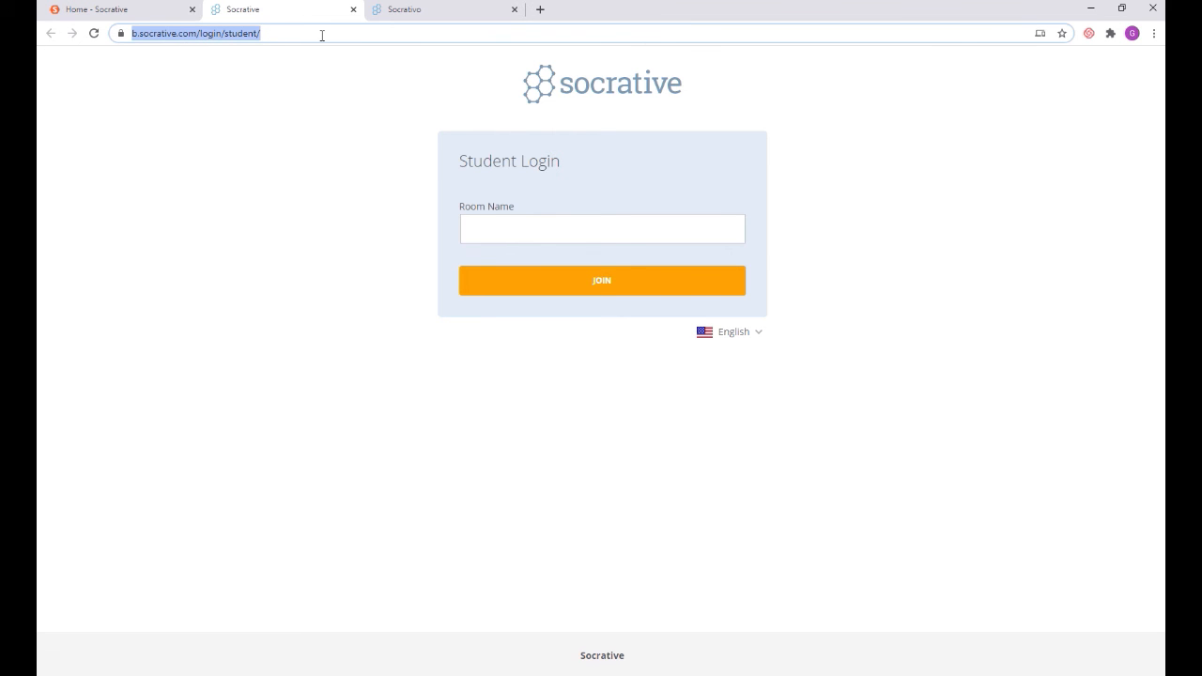
left_click(544, 230)
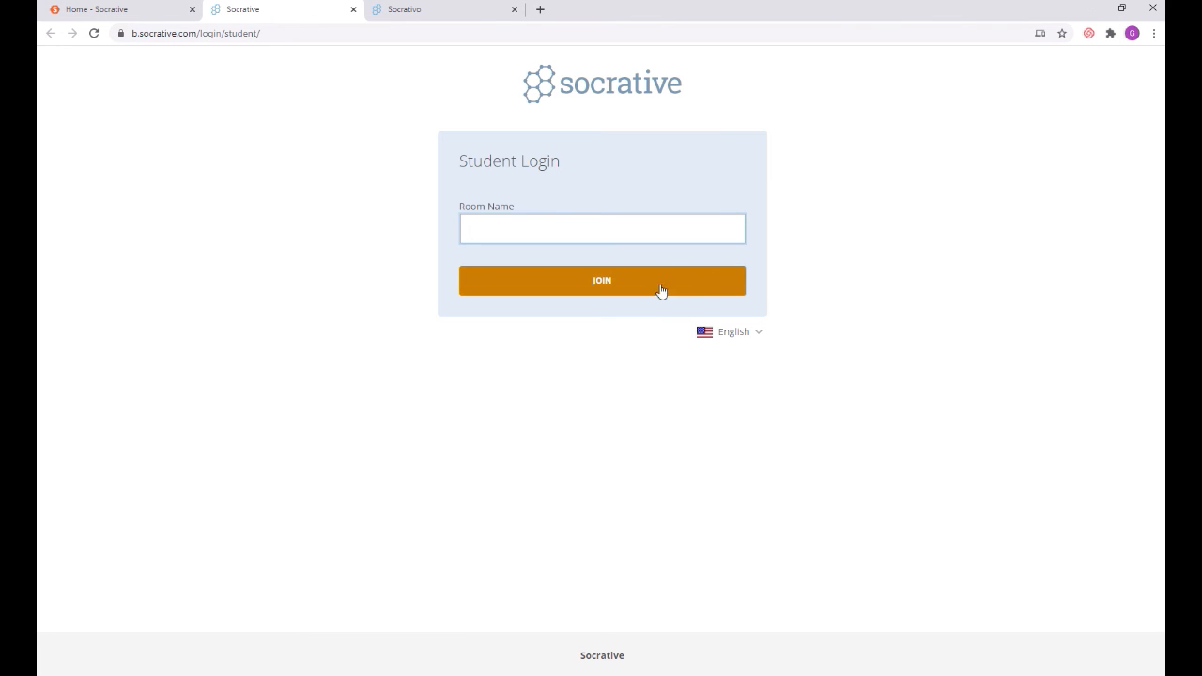
left_click(465, 11)
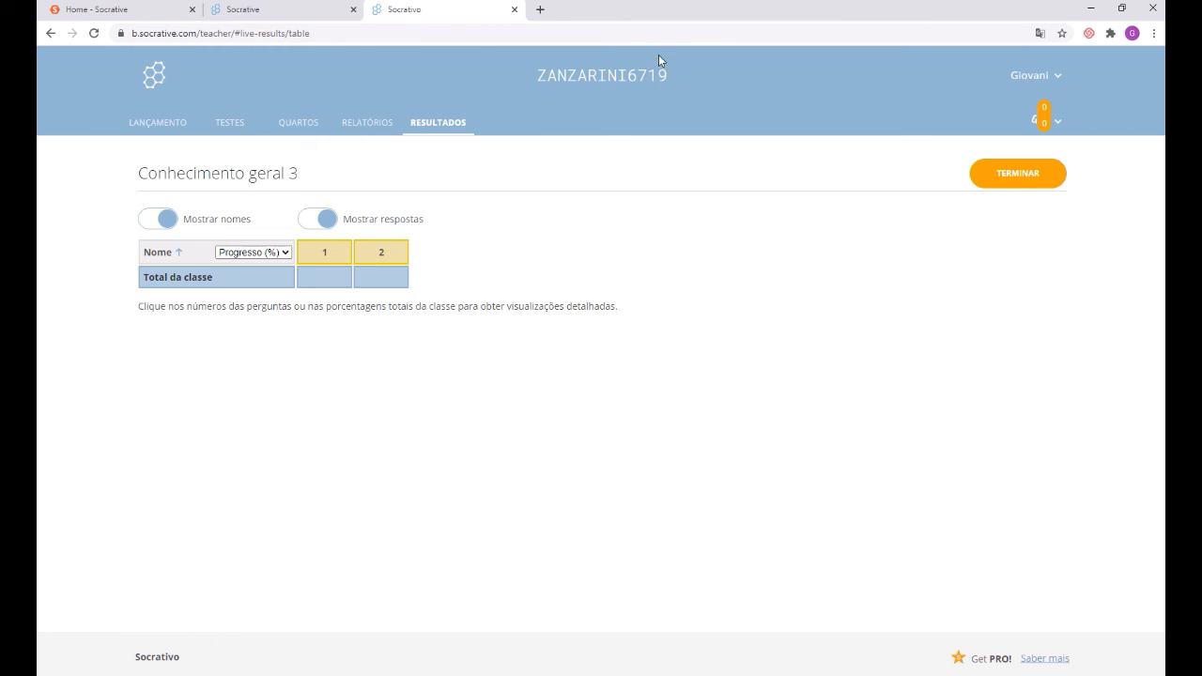
Step: Enter the teacher's room name on the student page and join as 'Teste'
left_click(329, 10)
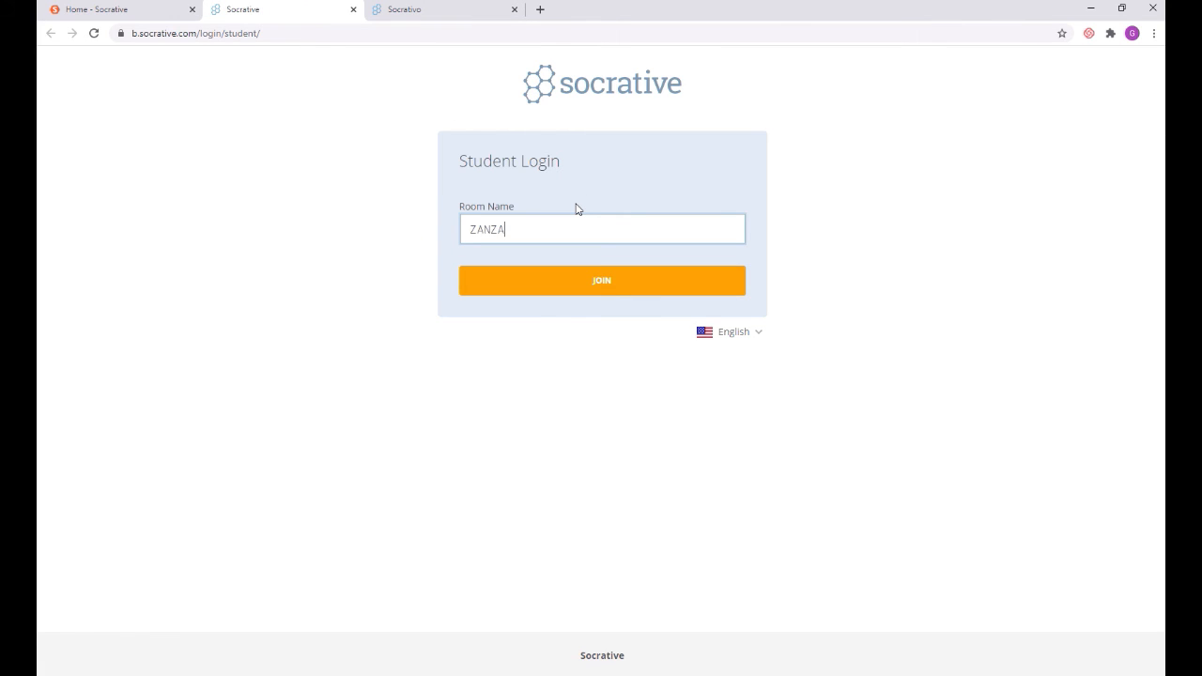
left_click(589, 285)
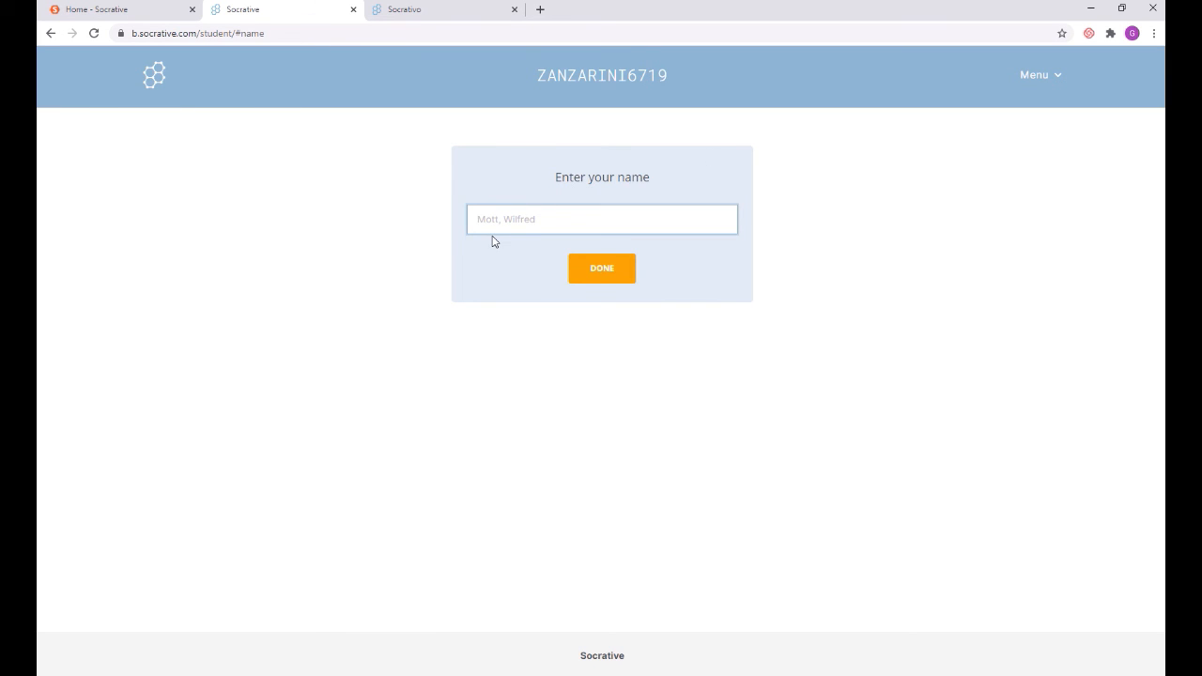
type("Teste")
left_click(611, 275)
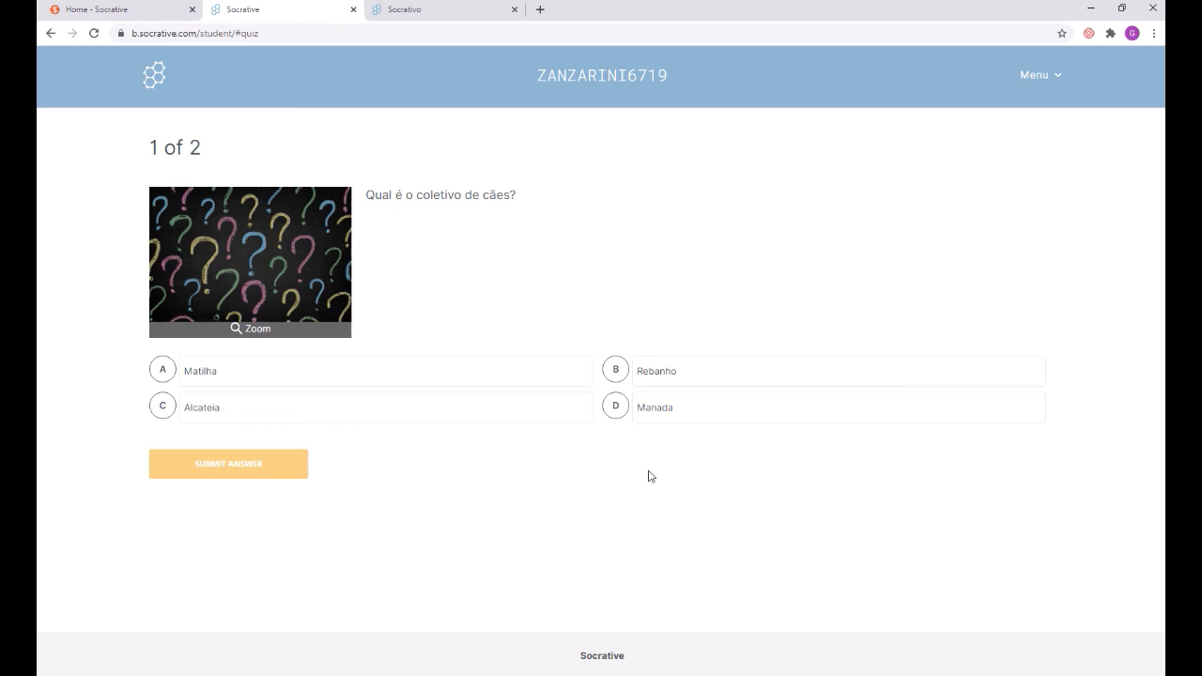
Step: Answer question 1 with D Manada, read the Incorrect feedback naming Matilha, and continue
left_click(623, 418)
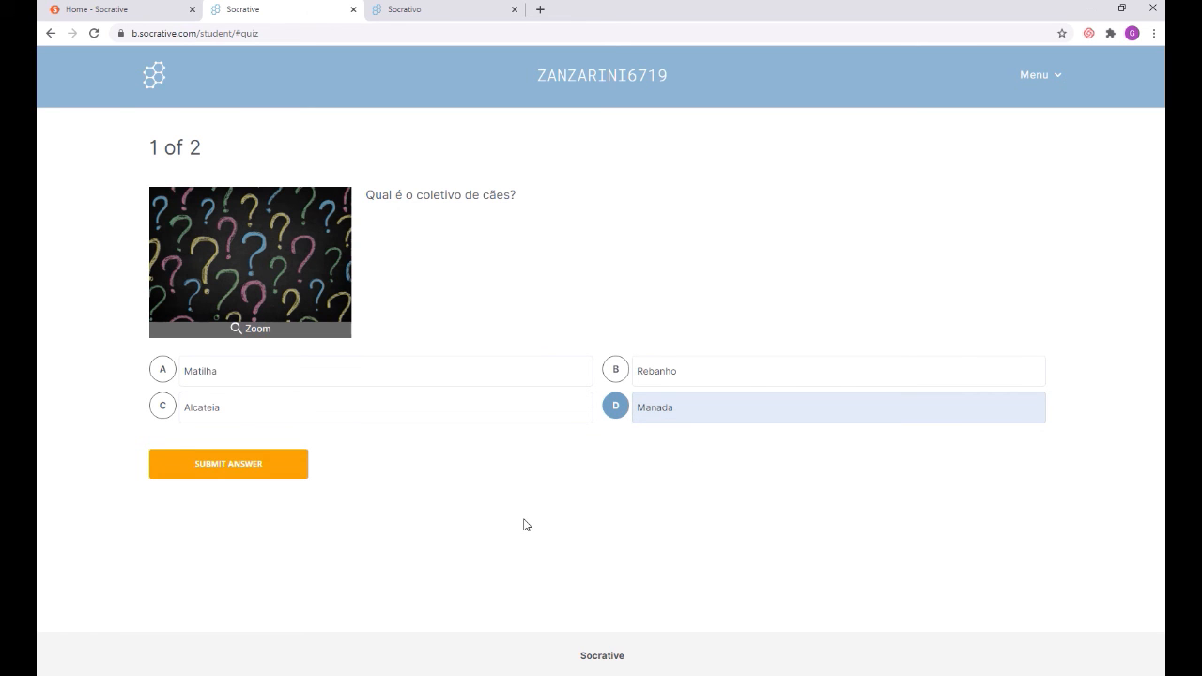
left_click(197, 476)
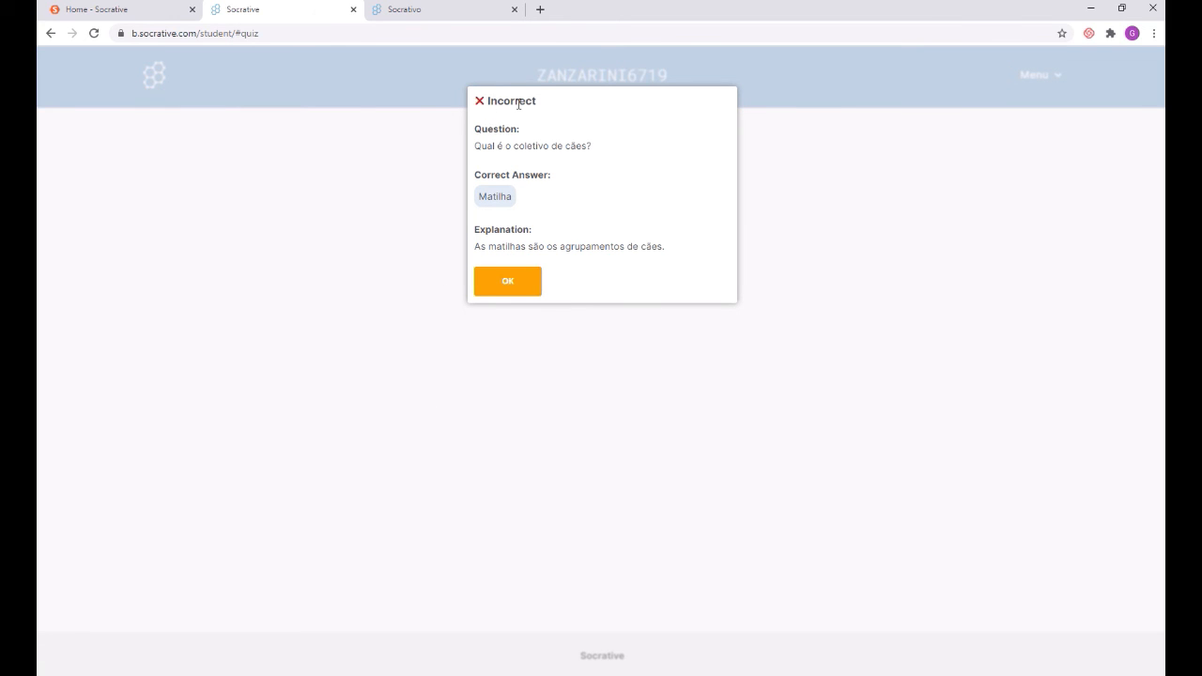
left_click_drag(481, 147, 592, 148)
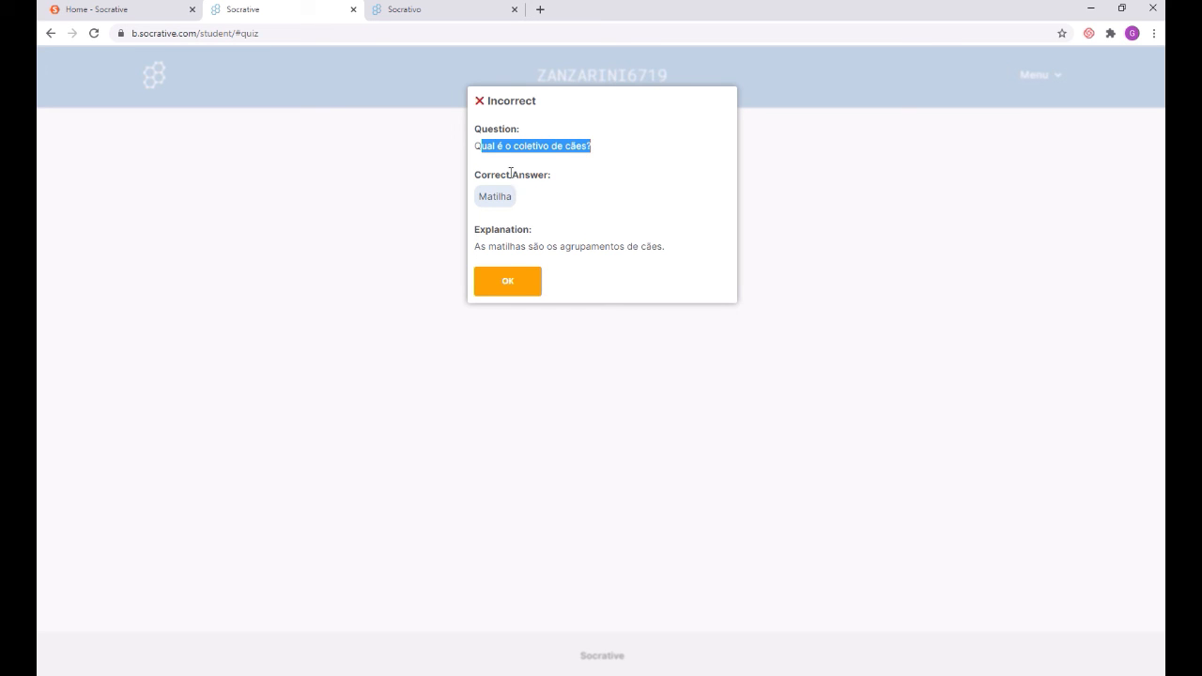
left_click_drag(512, 178, 556, 178)
left_click(584, 190)
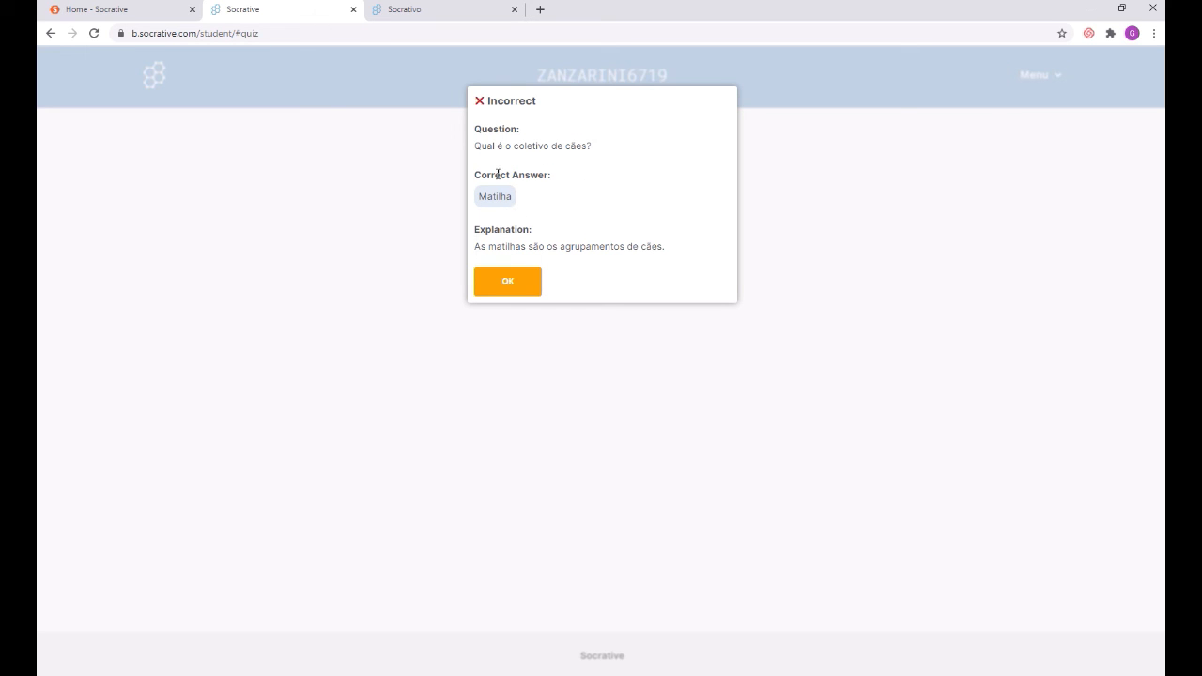
left_click_drag(495, 175, 539, 176)
left_click_drag(480, 245, 673, 252)
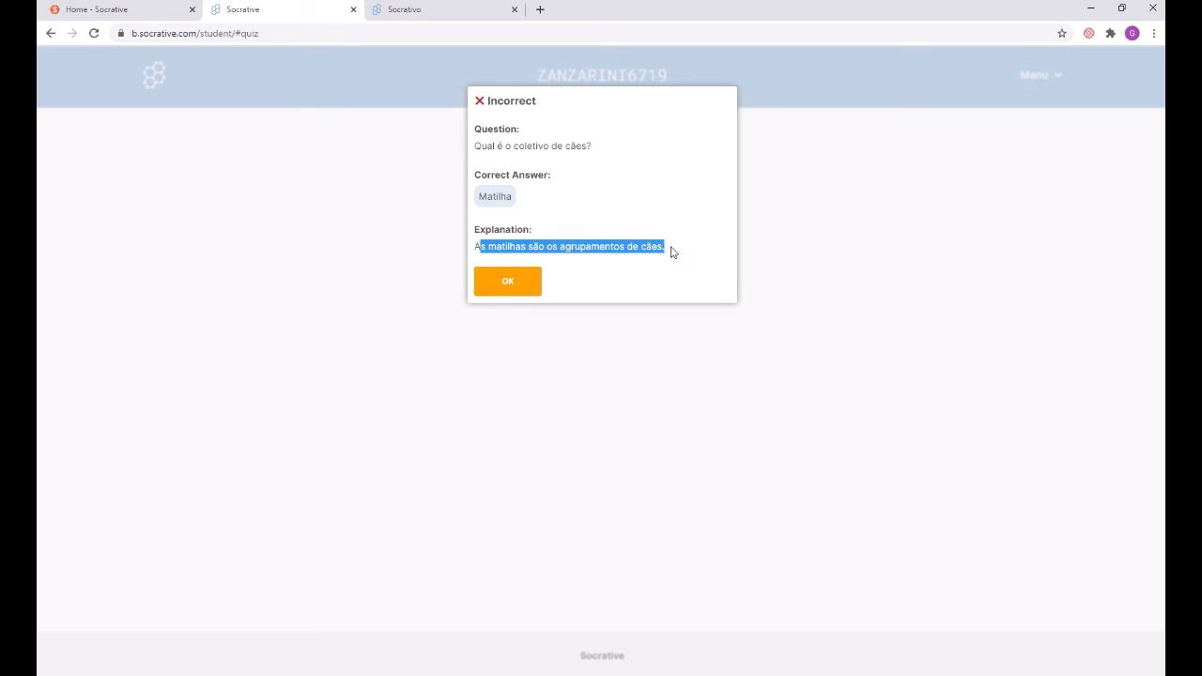
left_click(528, 294)
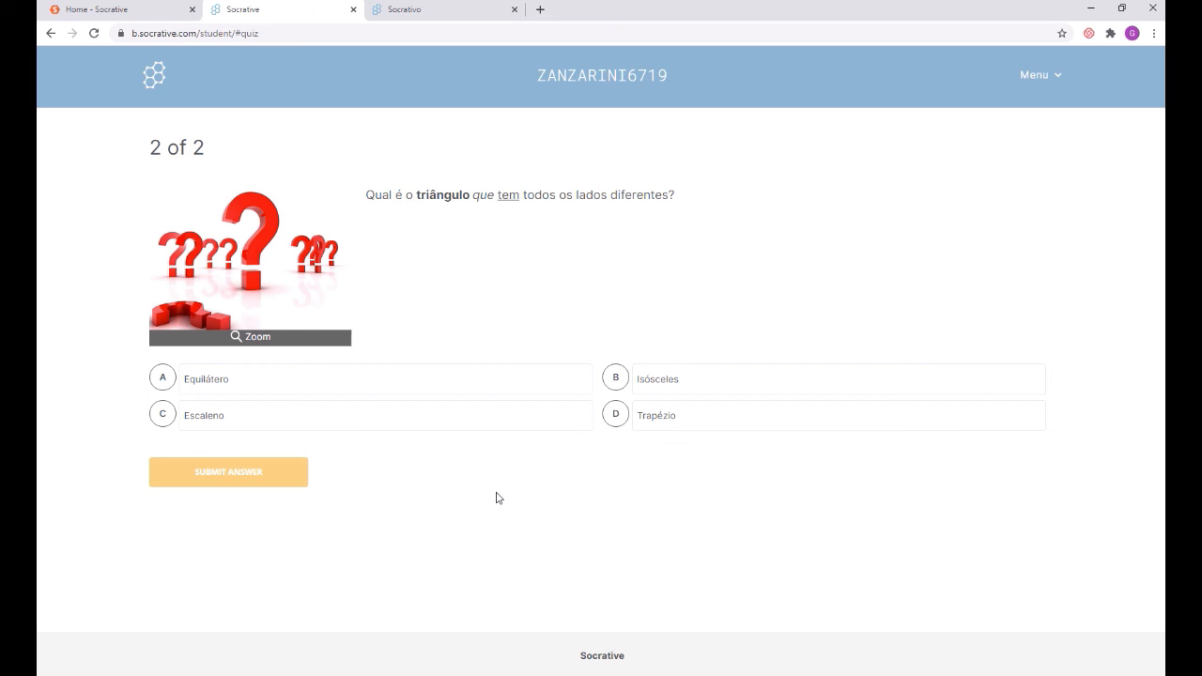
Step: Submit C Escaleno for question 2 and dismiss the Correct! feedback
left_click(201, 418)
left_click(233, 472)
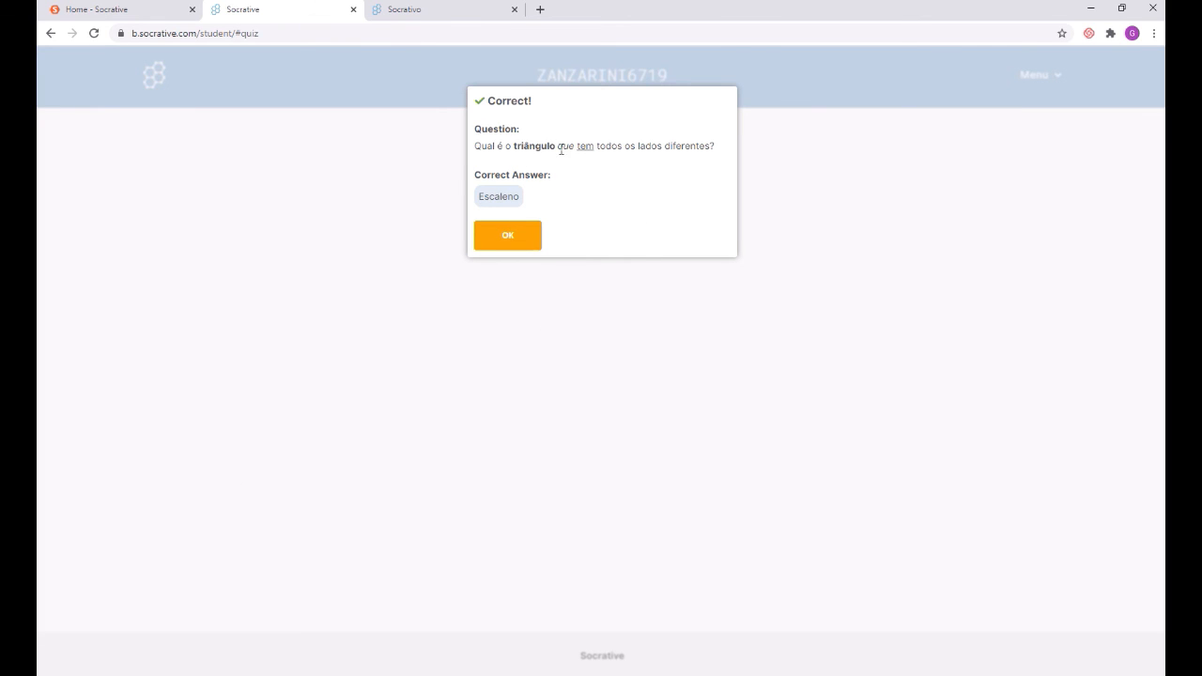
left_click(520, 243)
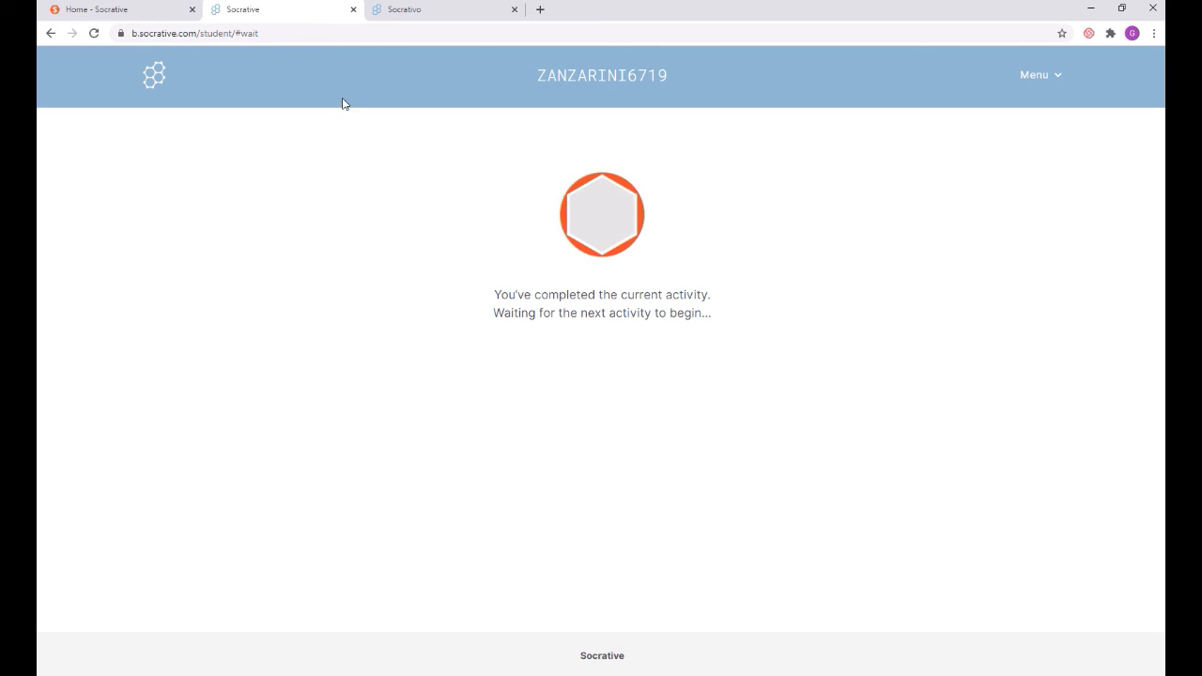
Step: Close the student tab and review Teste's row: D wrong on question 1, C right on question 2
left_click(354, 11)
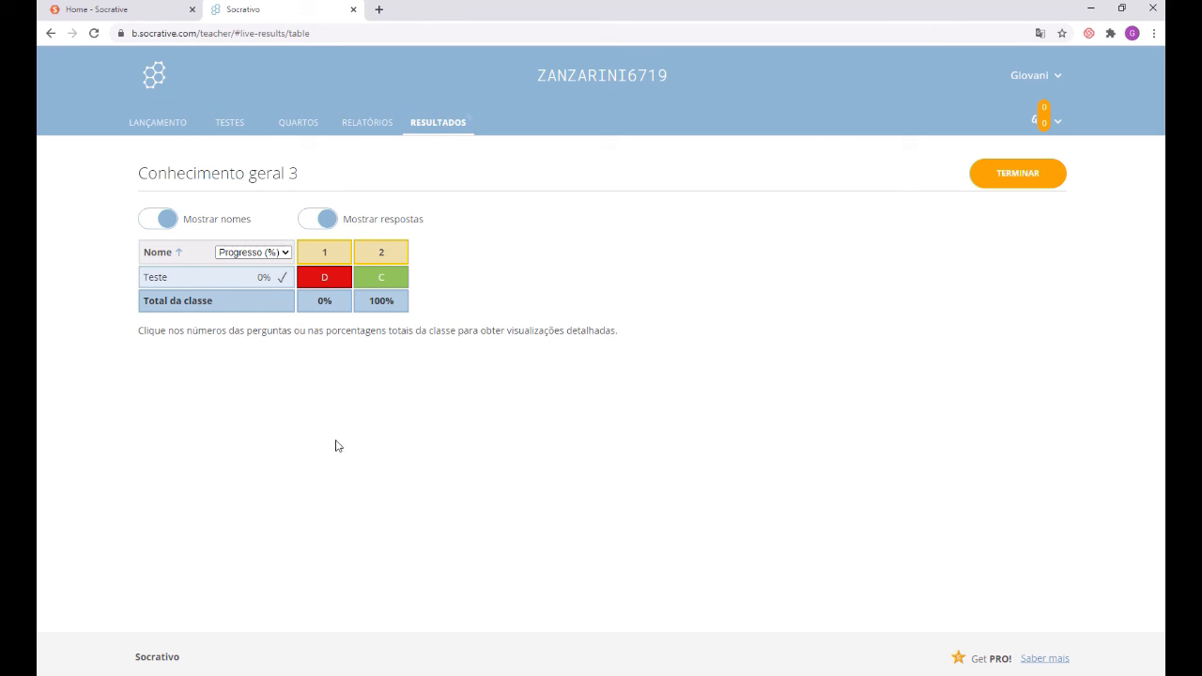
left_click_drag(152, 280, 277, 283)
left_click(191, 281)
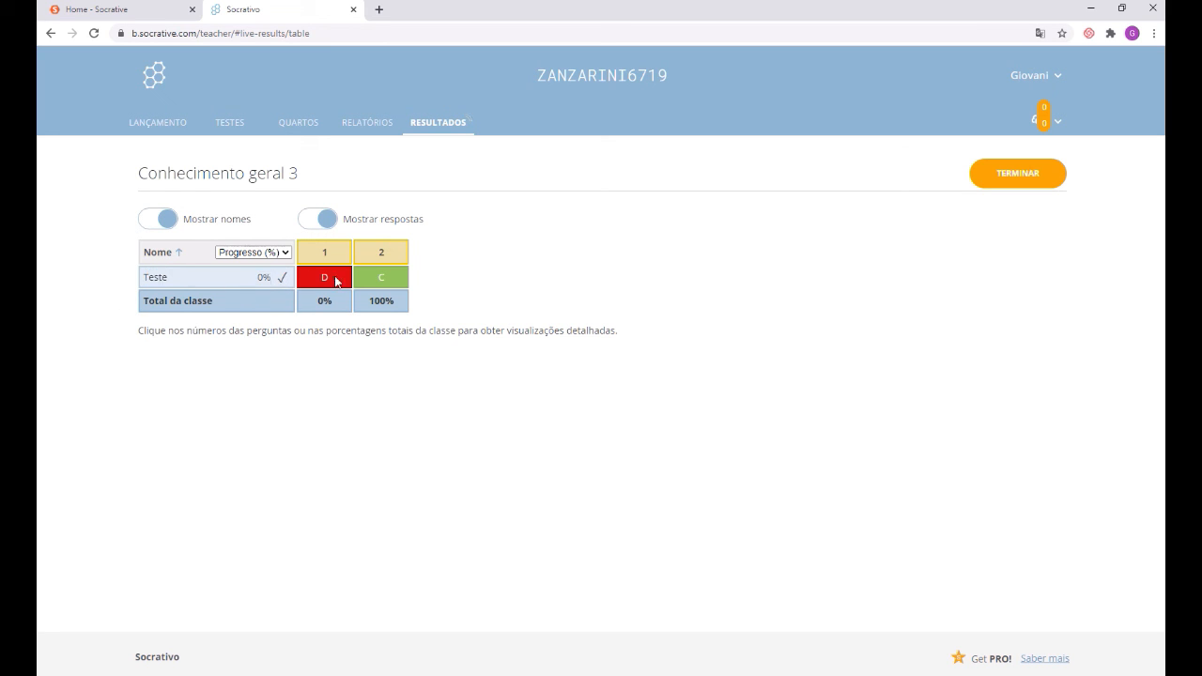